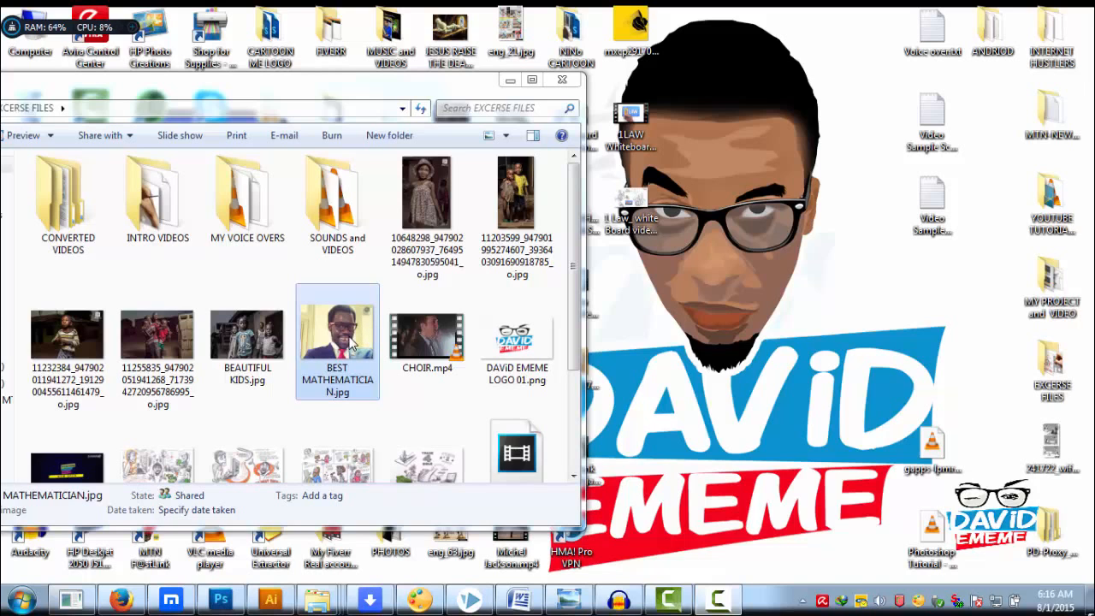
Open the image BEST MATHEMATICIAN.jpg from the exercise files folder in Adobe Photoshop CS5
right_click(351, 340)
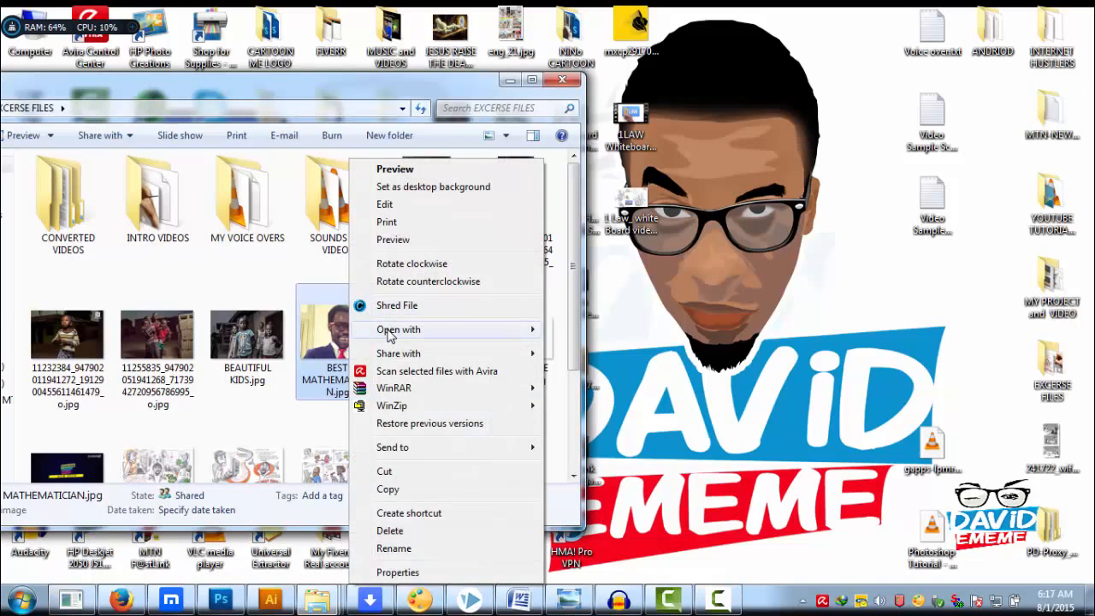
mouse_move(389, 331)
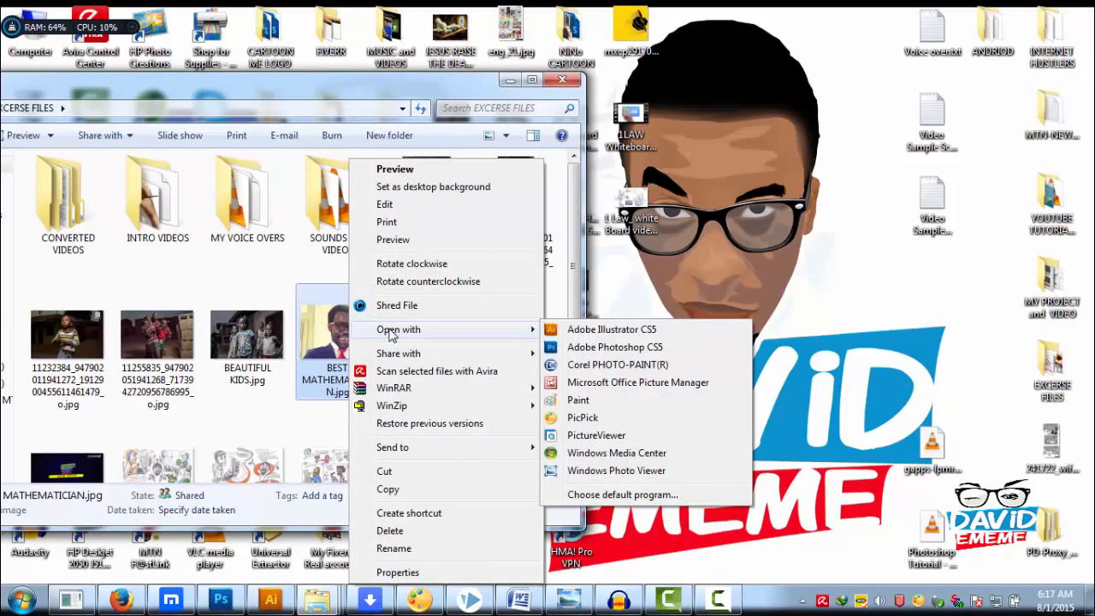
click(625, 347)
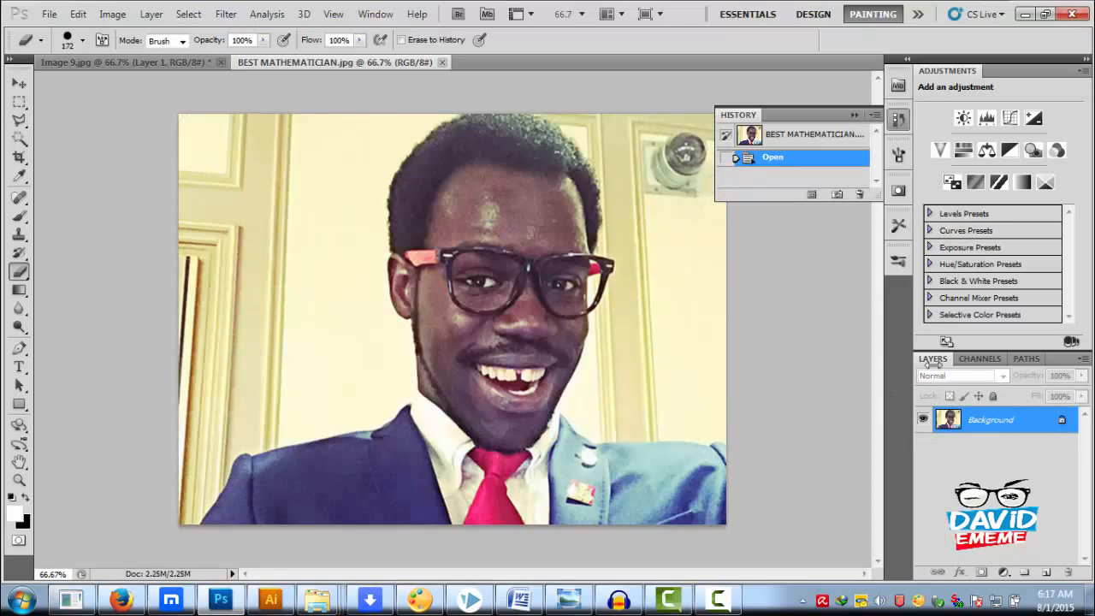
Convert the locked Background into a regular layer named Layer 0 and duplicate it
double_click(1062, 422)
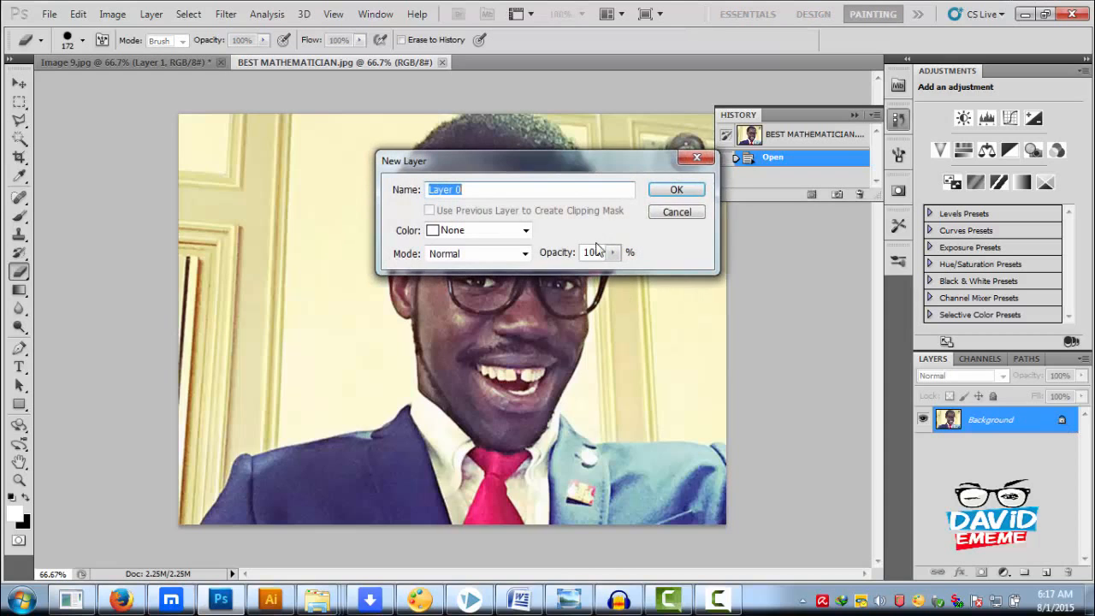
click(675, 190)
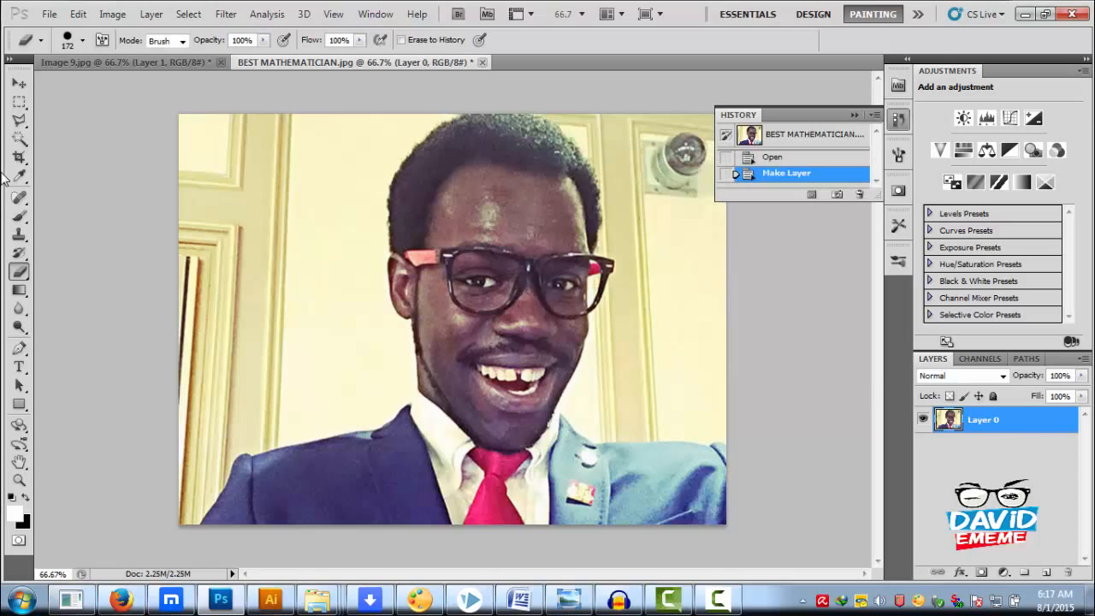
click(19, 83)
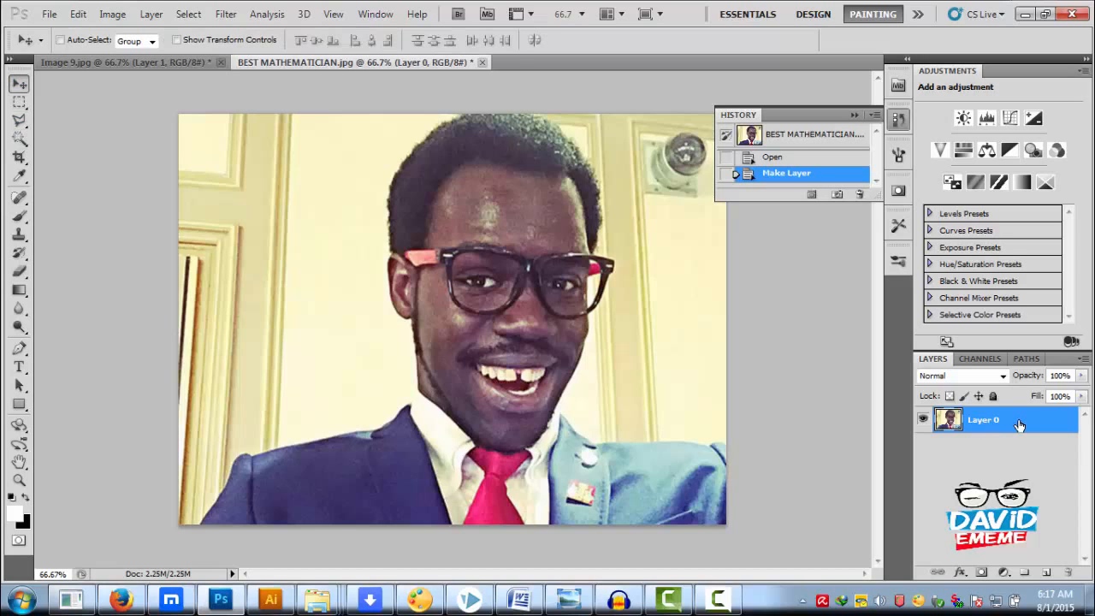
key(ctrl+j)
Duplicate Layer 0 once more and move the new copy to the bottom of the layer stack
click(993, 446)
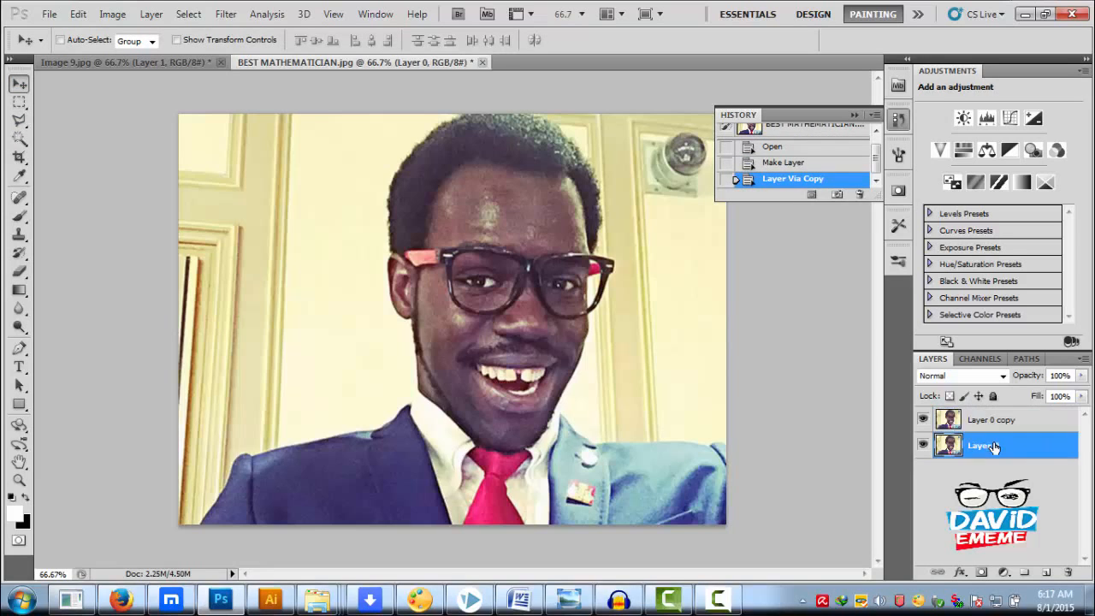
key(ctrl+j)
drag(993, 445, 994, 484)
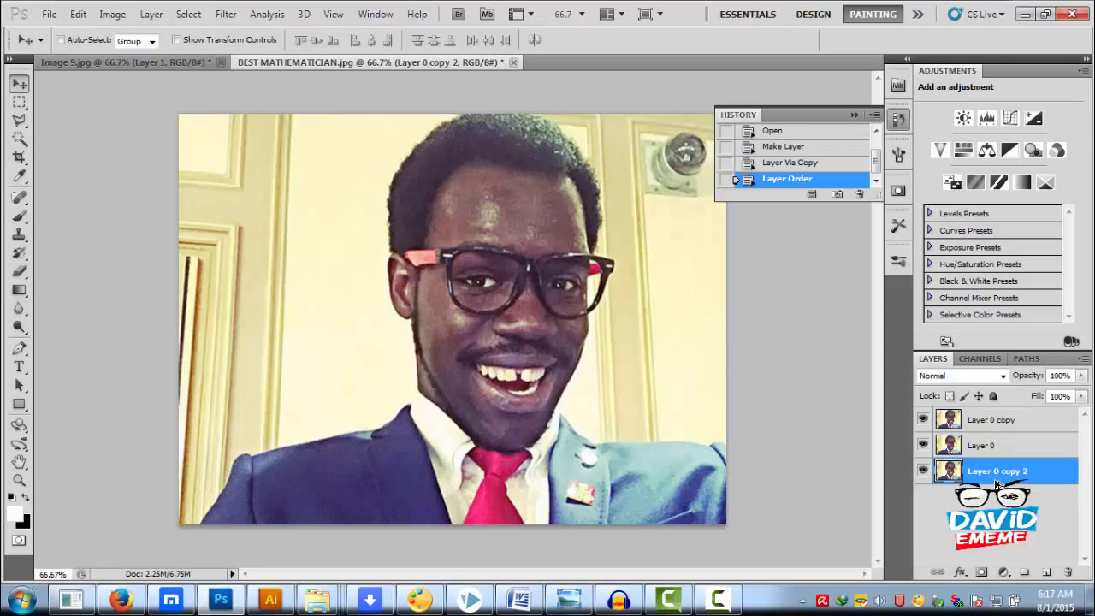
Hide and delete the Layer 0 copy 2 layer
click(972, 446)
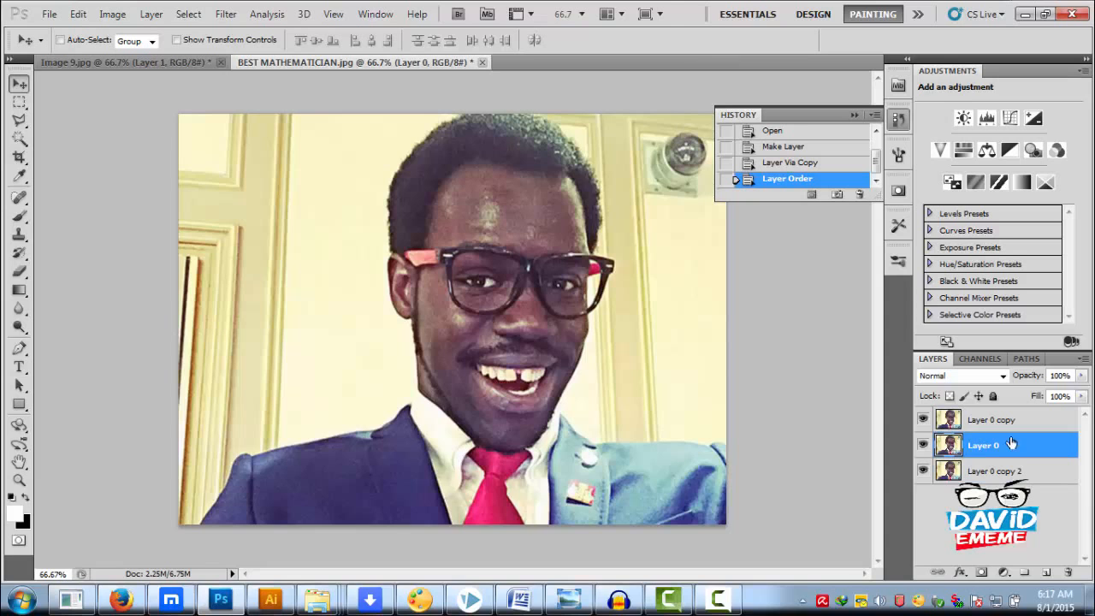
click(922, 470)
right_click(992, 472)
click(962, 161)
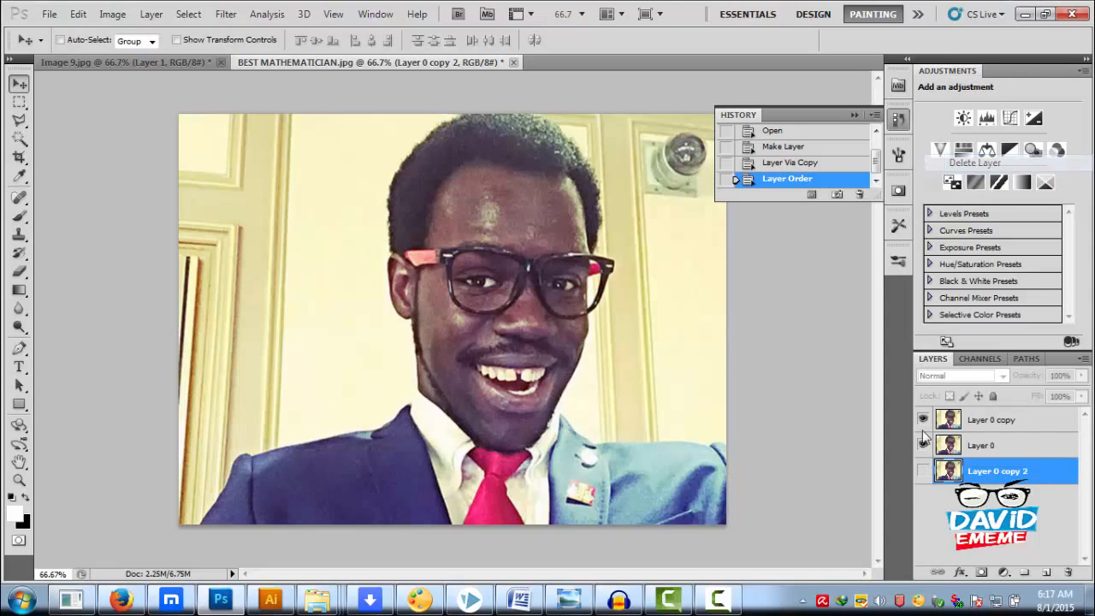
click(526, 236)
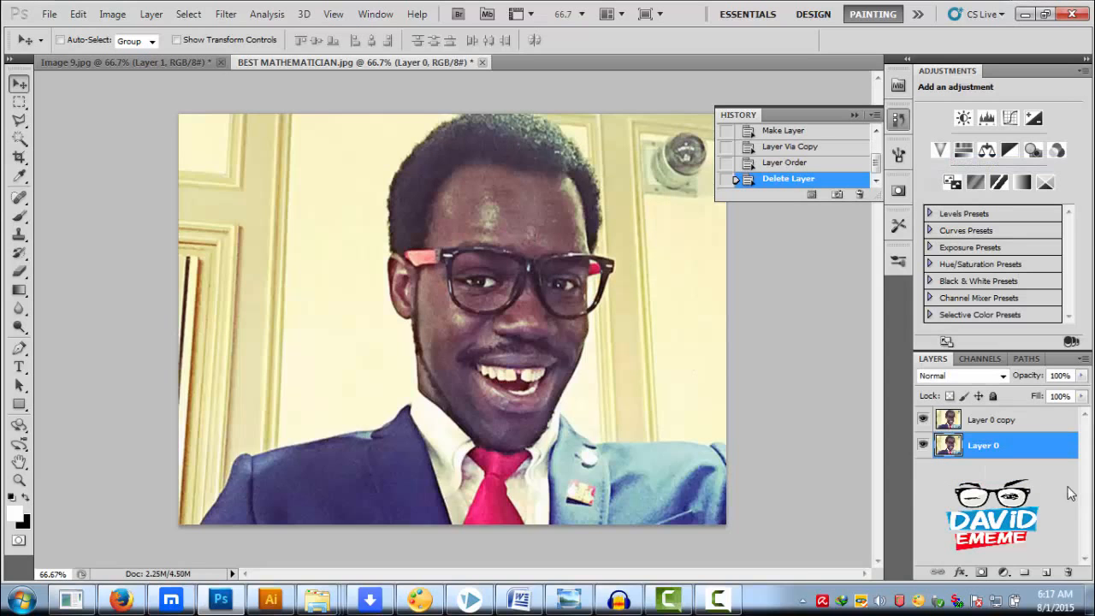
Create a new empty layer between Layer 0 and Layer 0 copy
click(1009, 421)
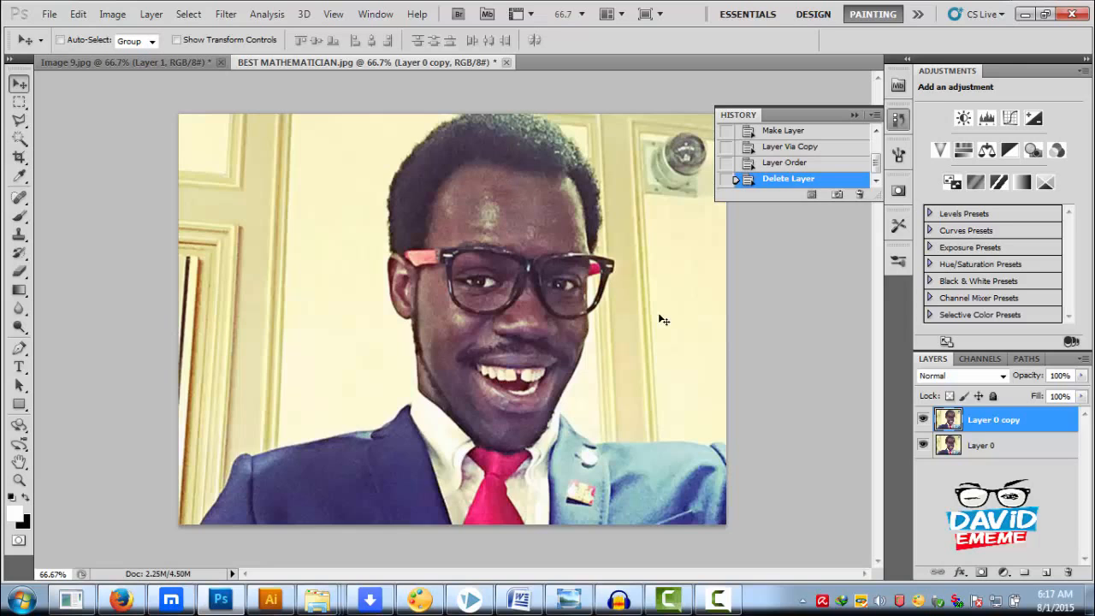
click(922, 444)
click(988, 450)
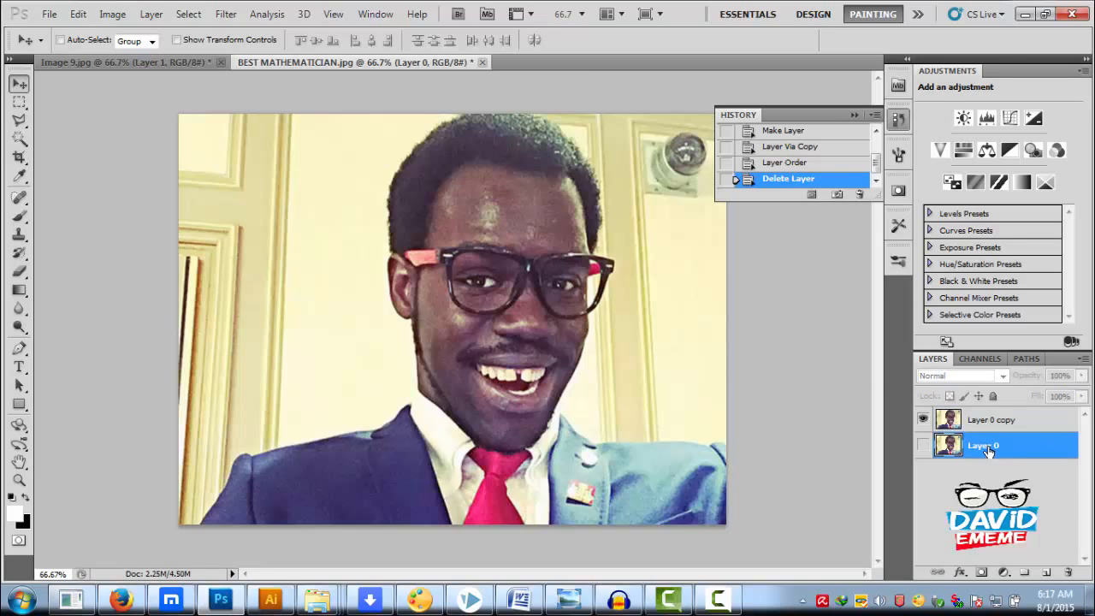
click(921, 444)
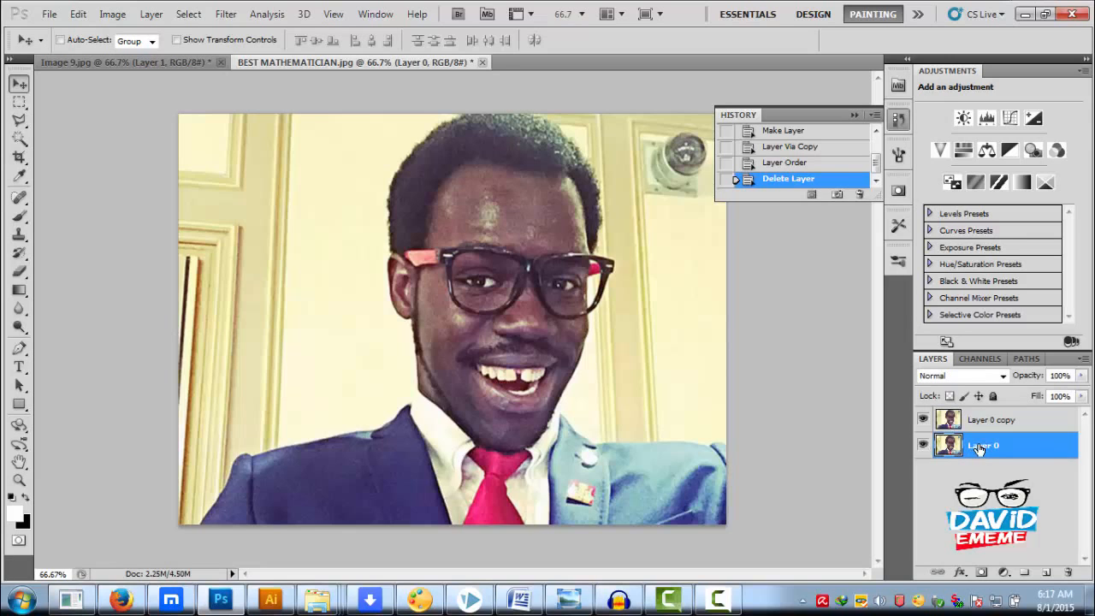
click(1045, 571)
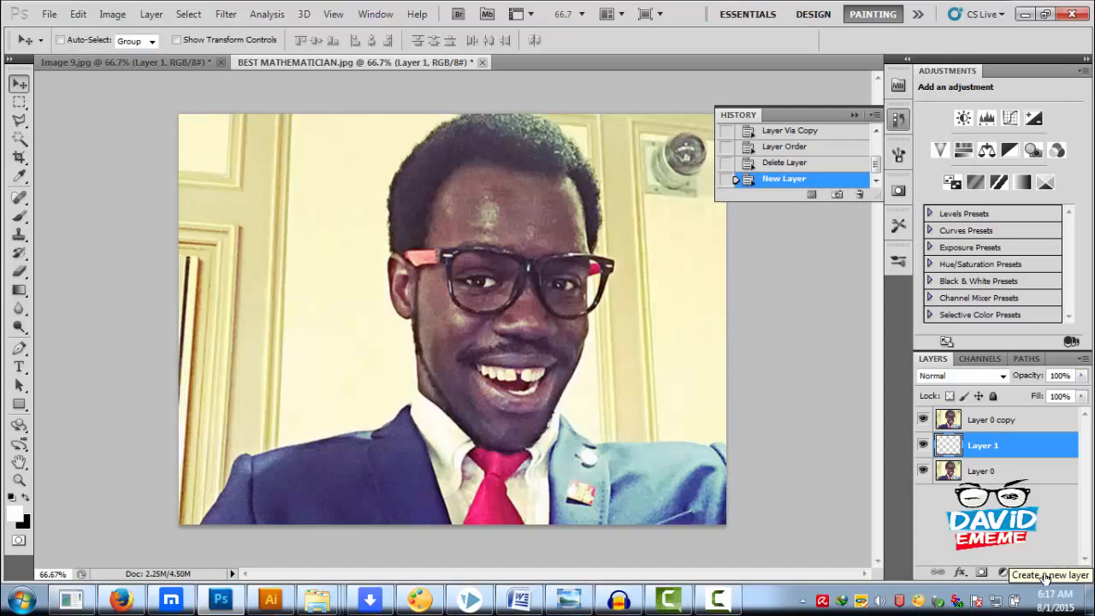
Set the foreground color to white and the background color to black, and fill Layer 1 with black
click(13, 497)
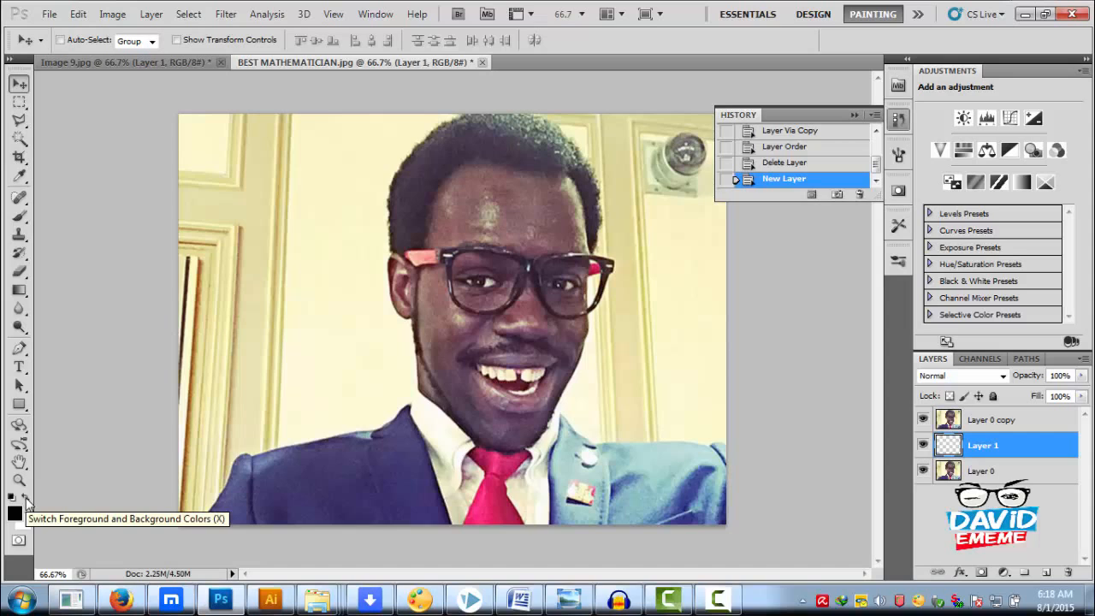
click(27, 499)
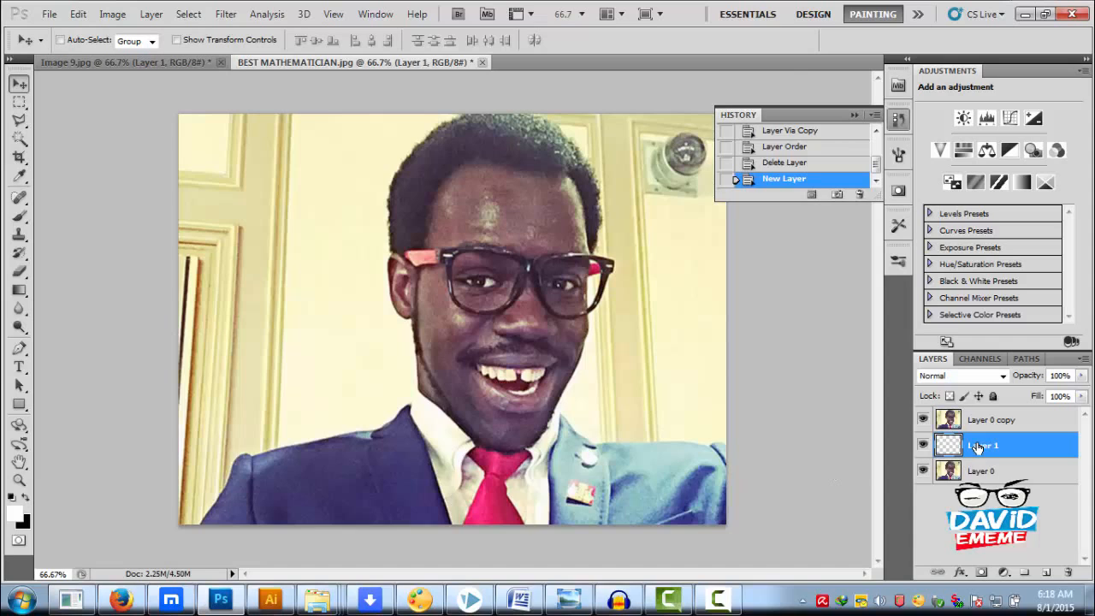
key(ctrl+BackSpace)
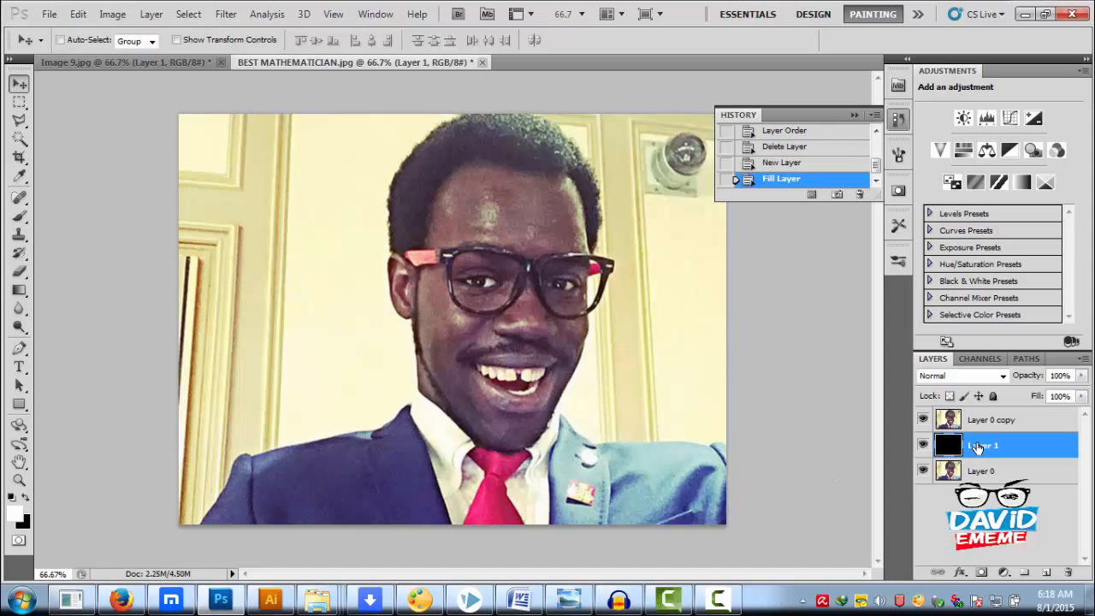
click(923, 420)
click(923, 419)
key(ctrl+BackSpace)
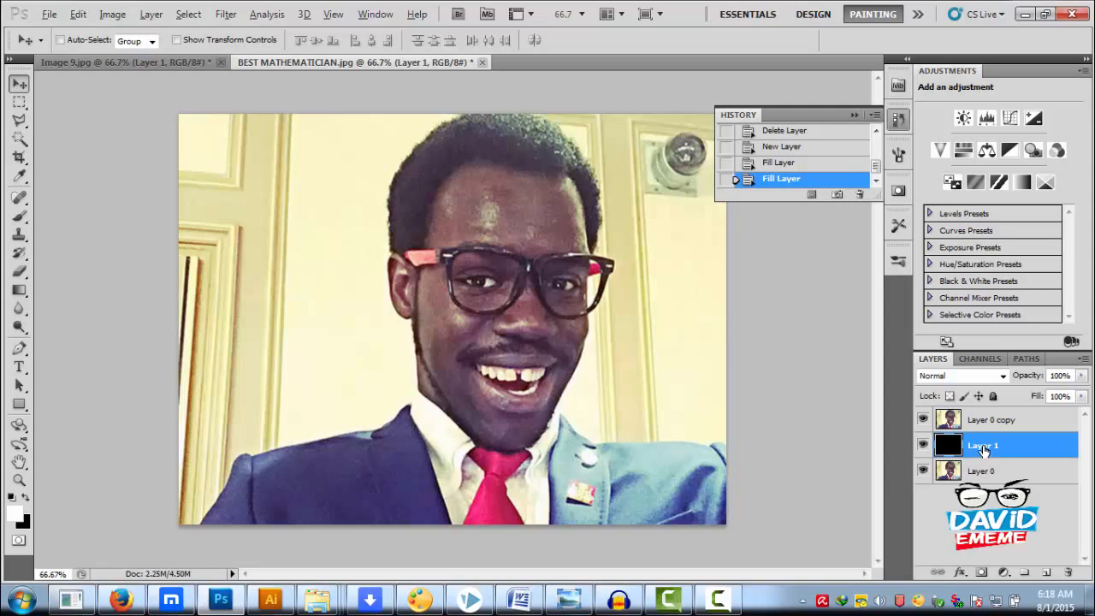
Fill Layer 1 with white and swap the colors so black is foreground and white is background
key(alt+BackSpace)
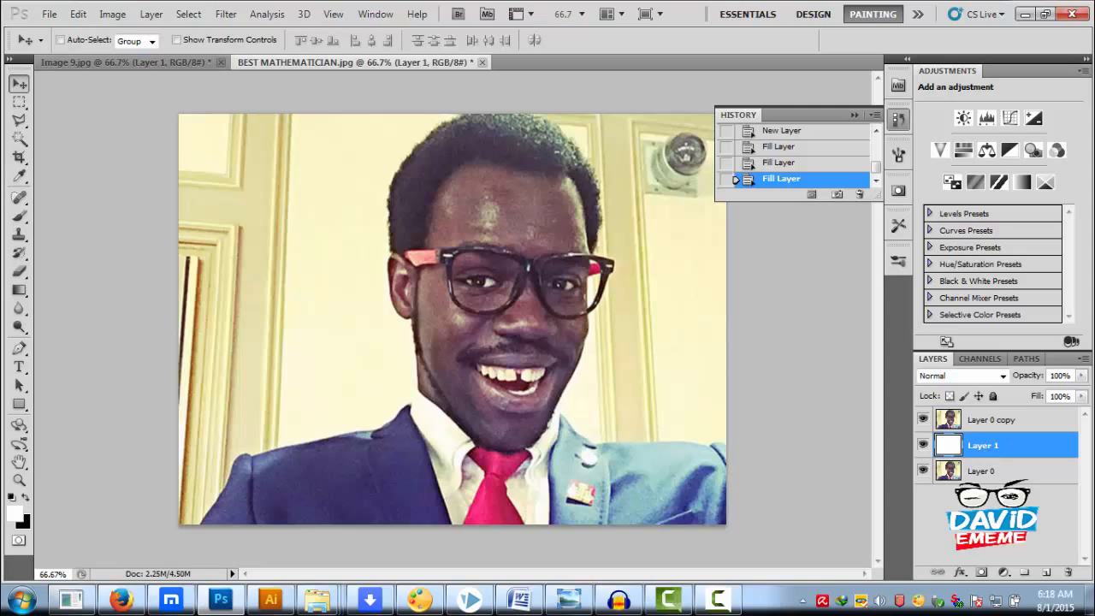
click(26, 497)
key(ctrl+BackSpace)
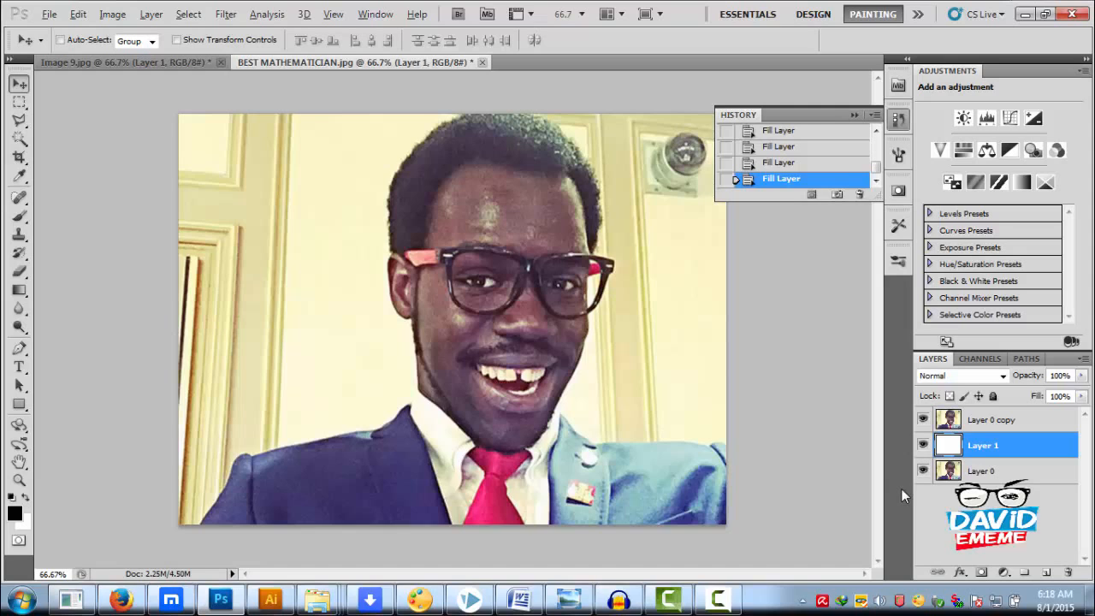
key(alt+BackSpace)
key(ctrl+BackSpace)
Select the man roughly with the Polygonal Lasso, from the lower-left shoulder up around the hair and down to the right cheek
click(19, 121)
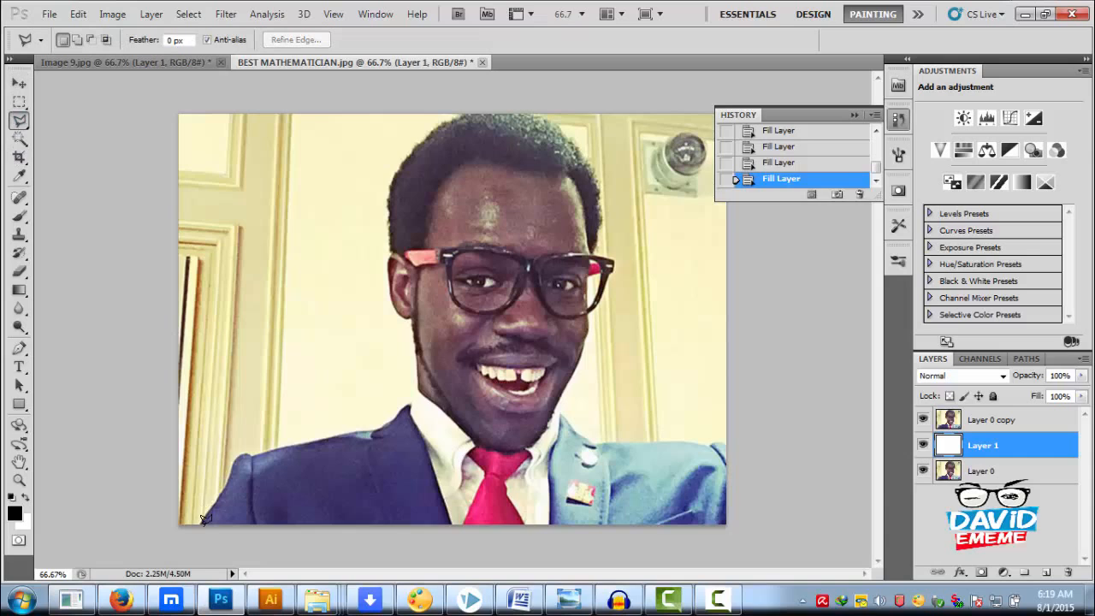
click(235, 452)
click(273, 447)
click(315, 432)
click(405, 425)
click(411, 390)
click(409, 354)
click(399, 320)
click(385, 278)
click(381, 197)
click(403, 137)
click(454, 109)
click(480, 111)
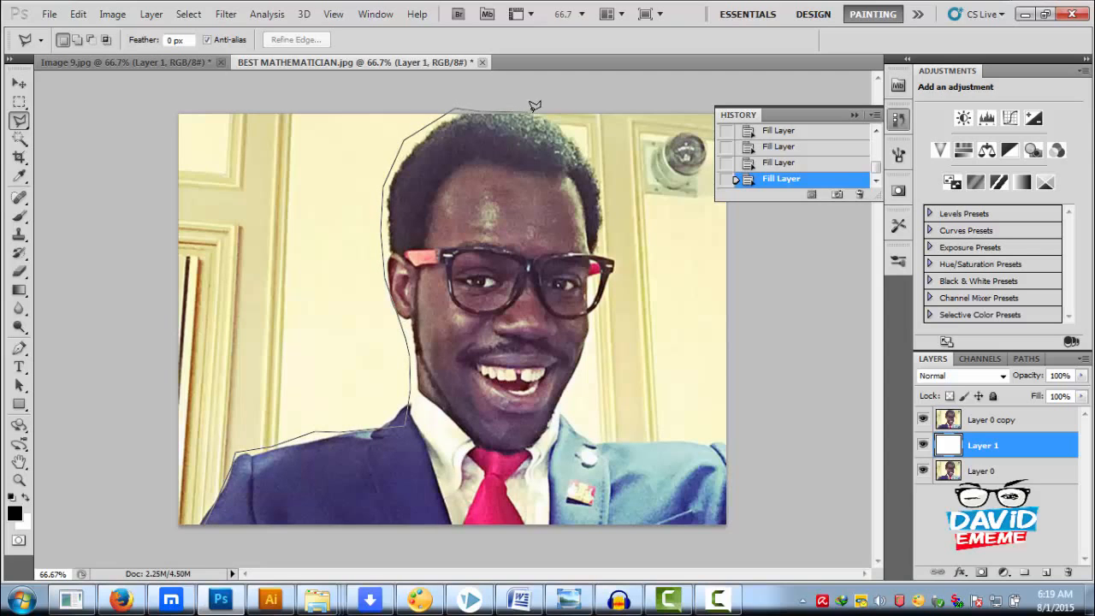
click(549, 112)
click(585, 142)
click(599, 178)
click(604, 248)
click(615, 268)
click(600, 309)
double_click(587, 343)
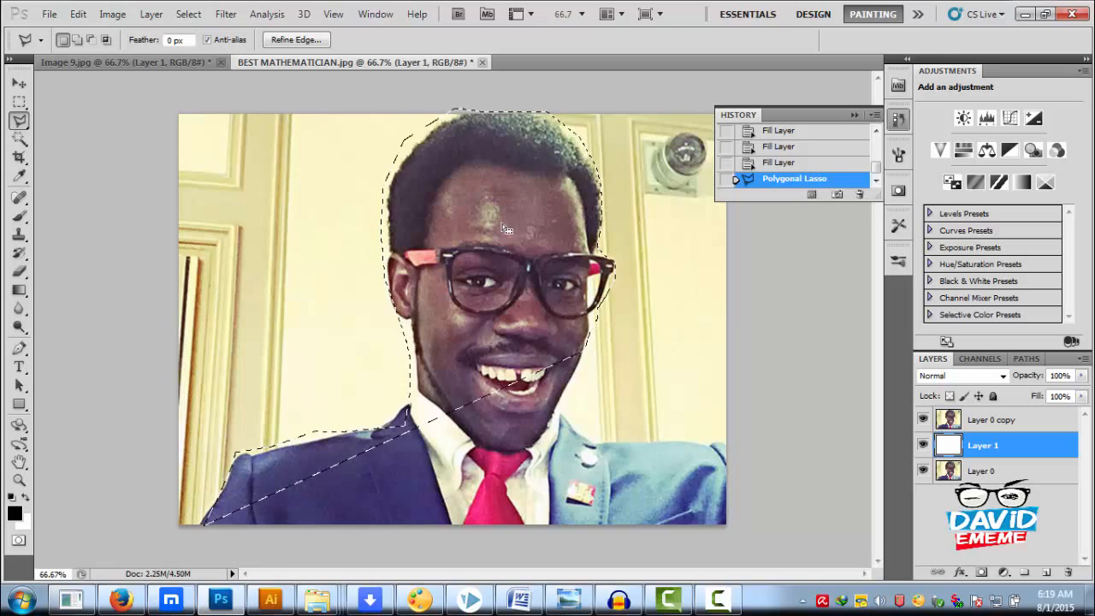
right_click(467, 239)
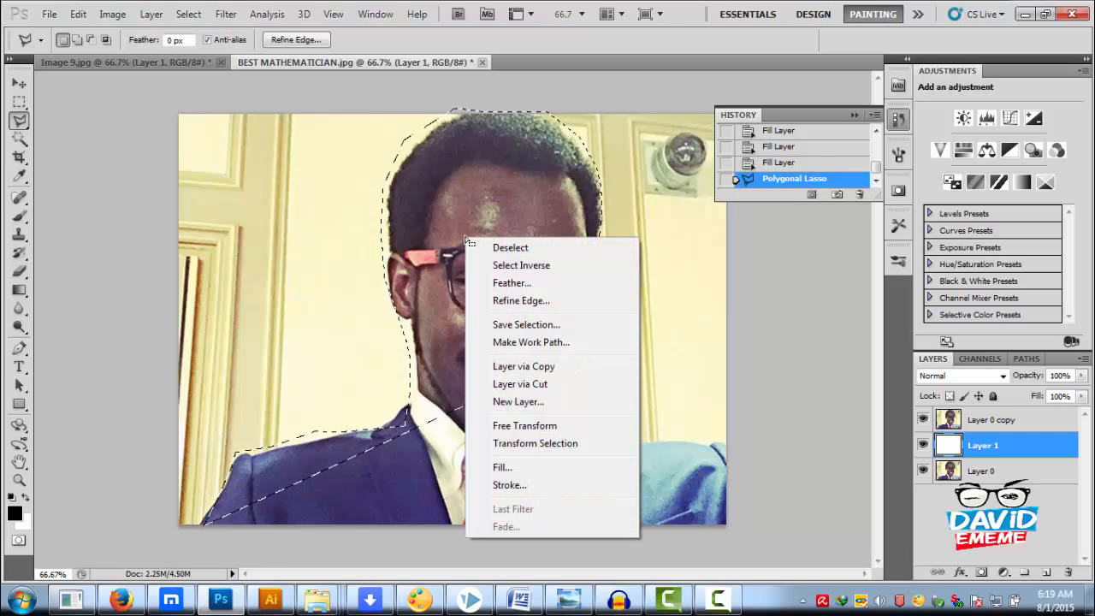
click(523, 366)
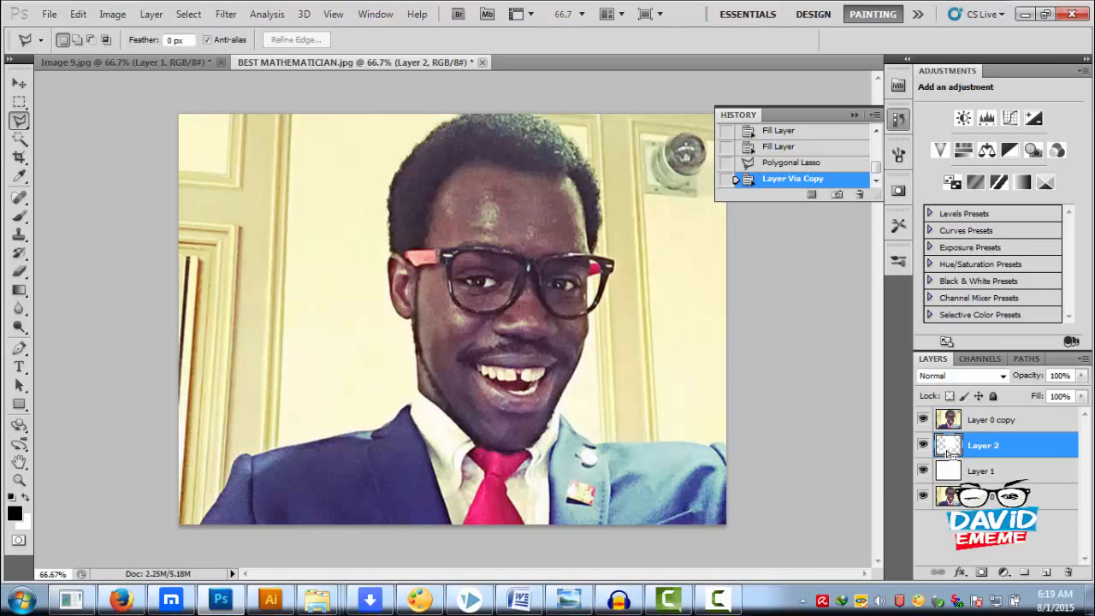
key(ctrl+z)
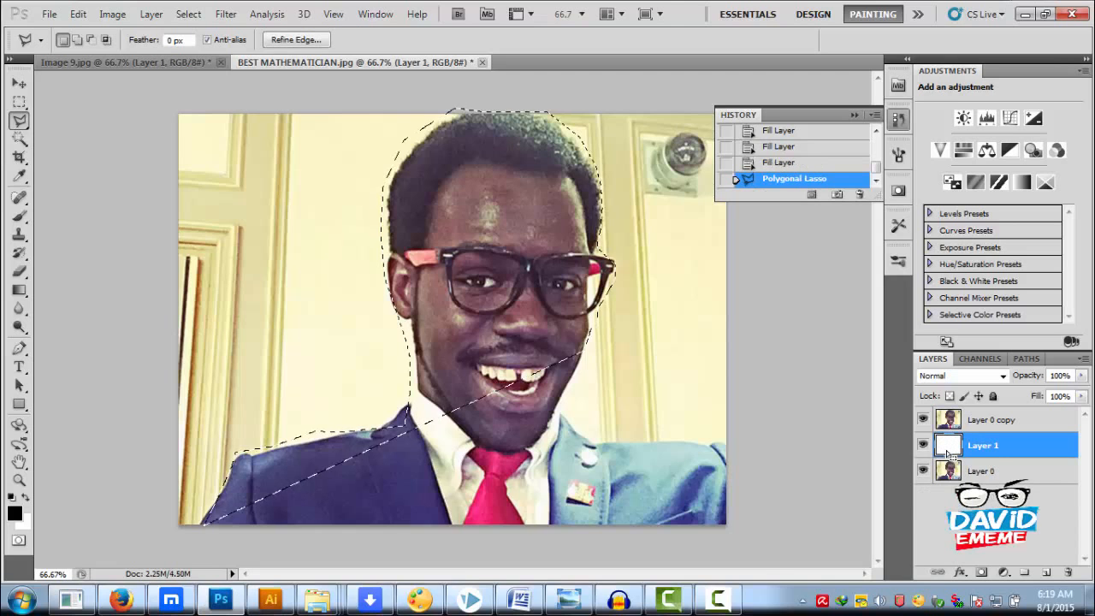
Copy the selected area of Layer 0 copy to a new layer and preview the cutout by toggling Layer 0 copy's visibility
click(996, 419)
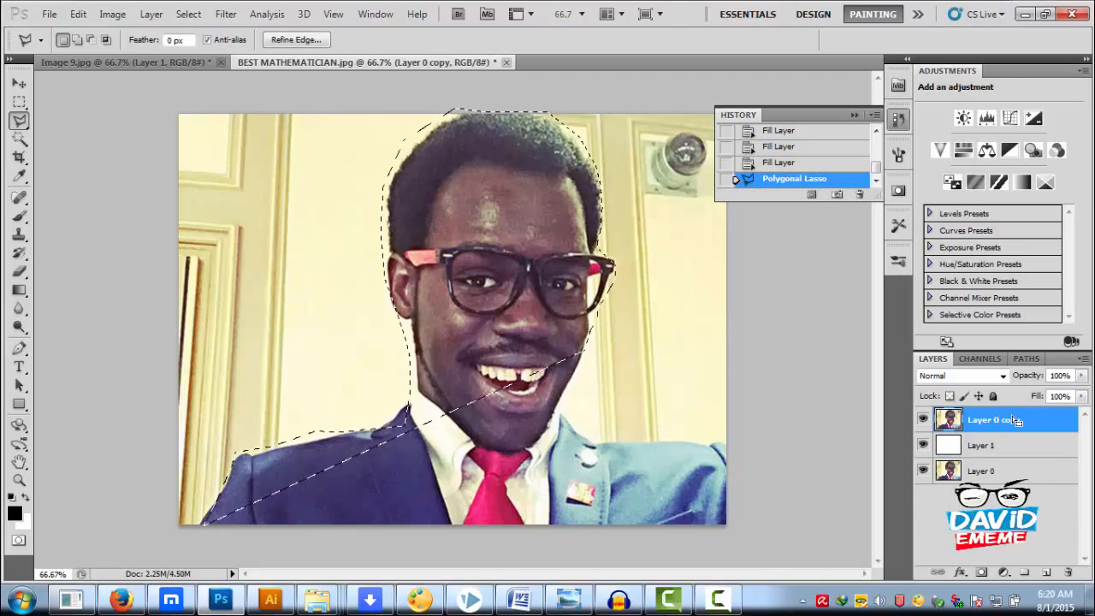
right_click(454, 237)
click(509, 363)
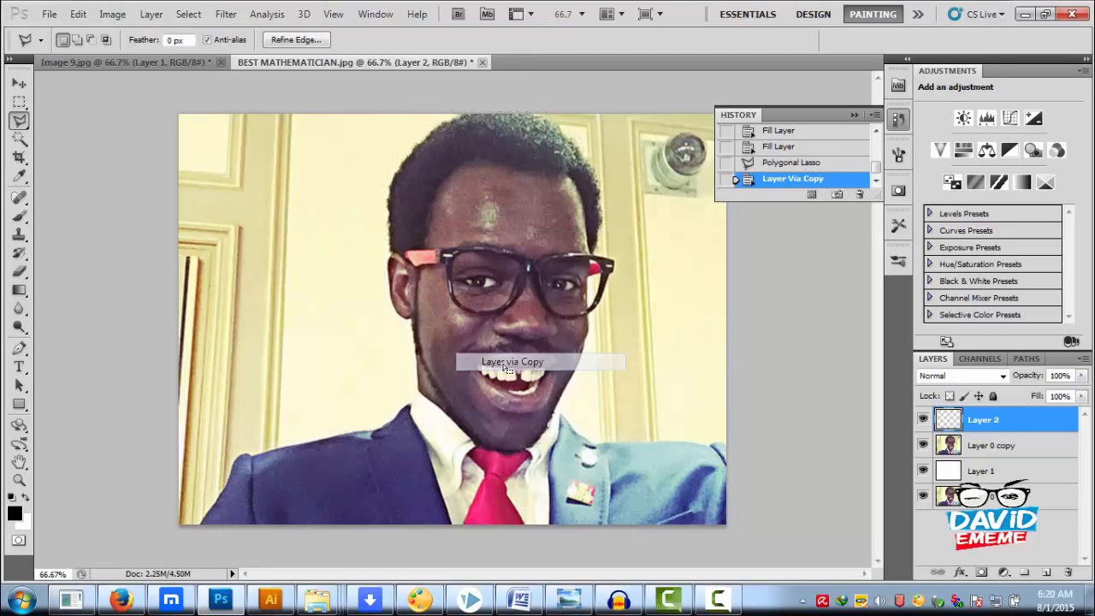
click(922, 445)
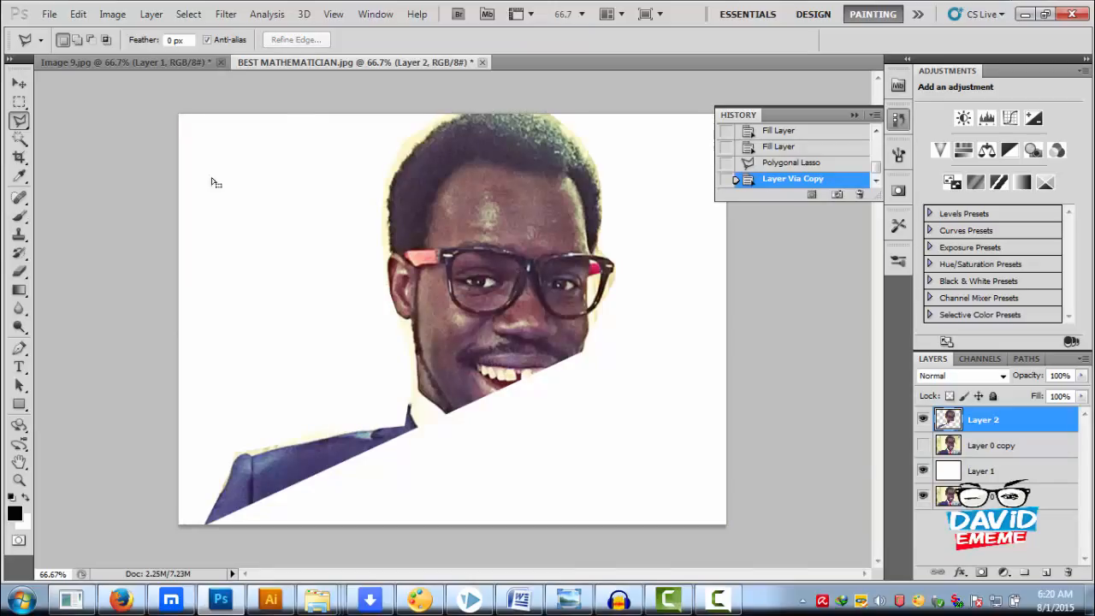
click(921, 445)
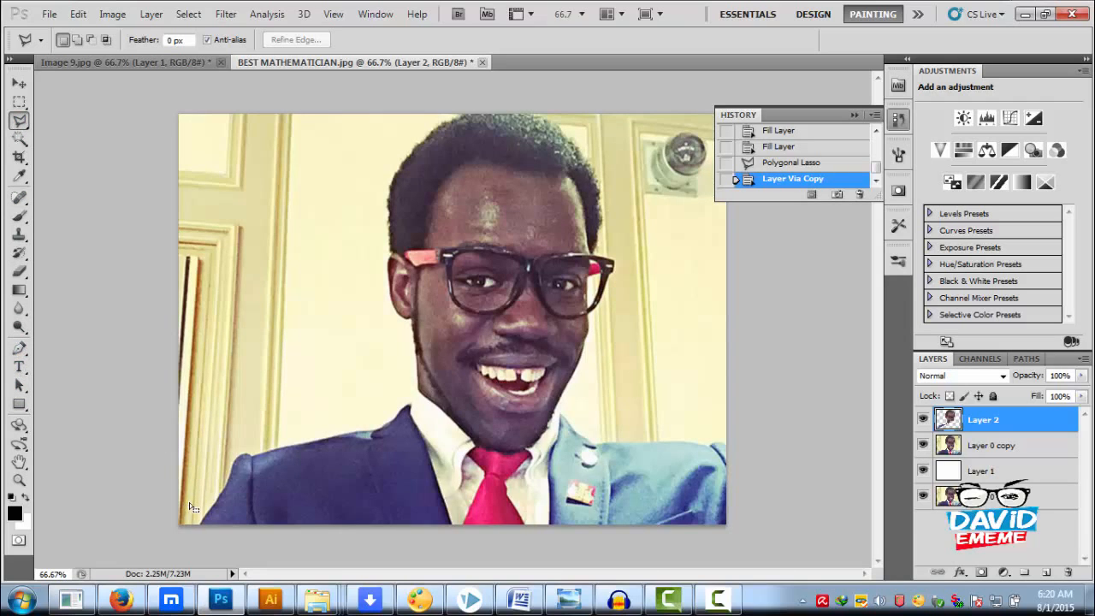
Activate the Pen tool and delete the rough cutout on Layer 2
click(19, 349)
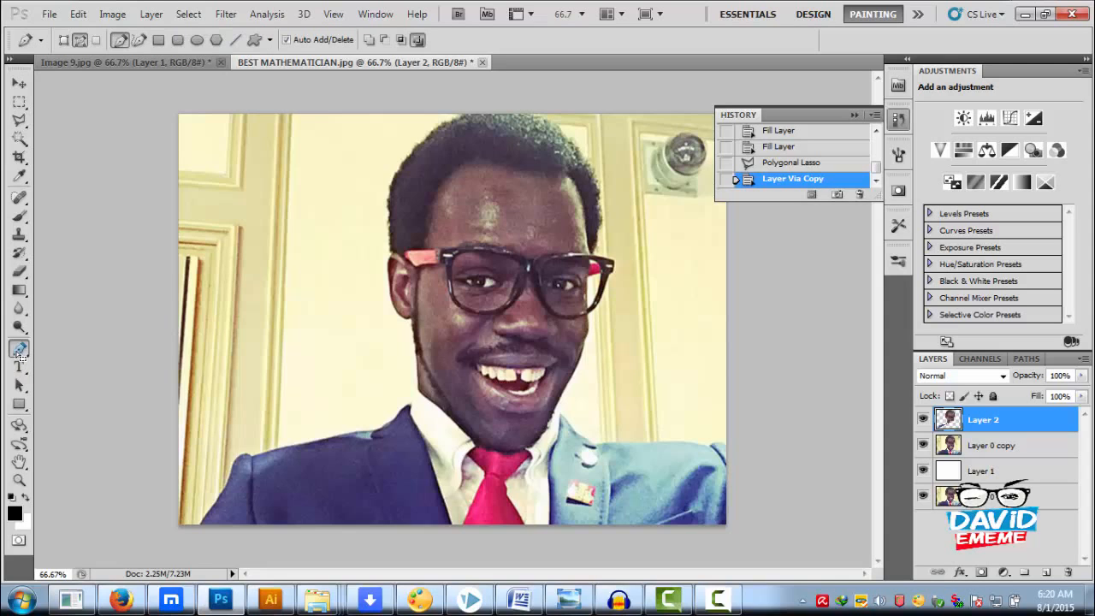
click(1007, 447)
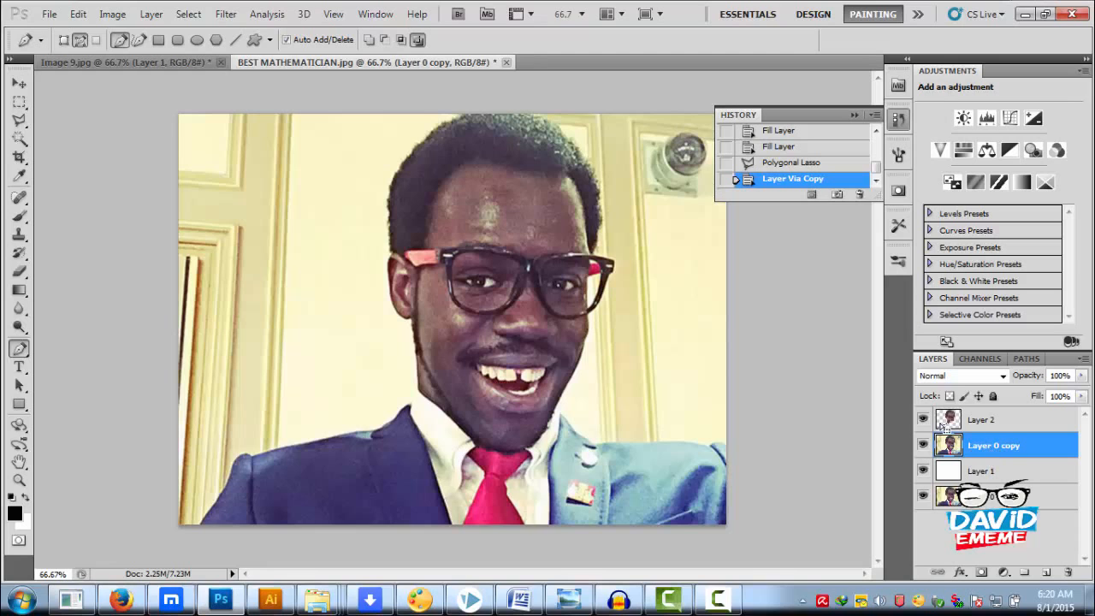
click(996, 420)
right_click(996, 420)
click(989, 114)
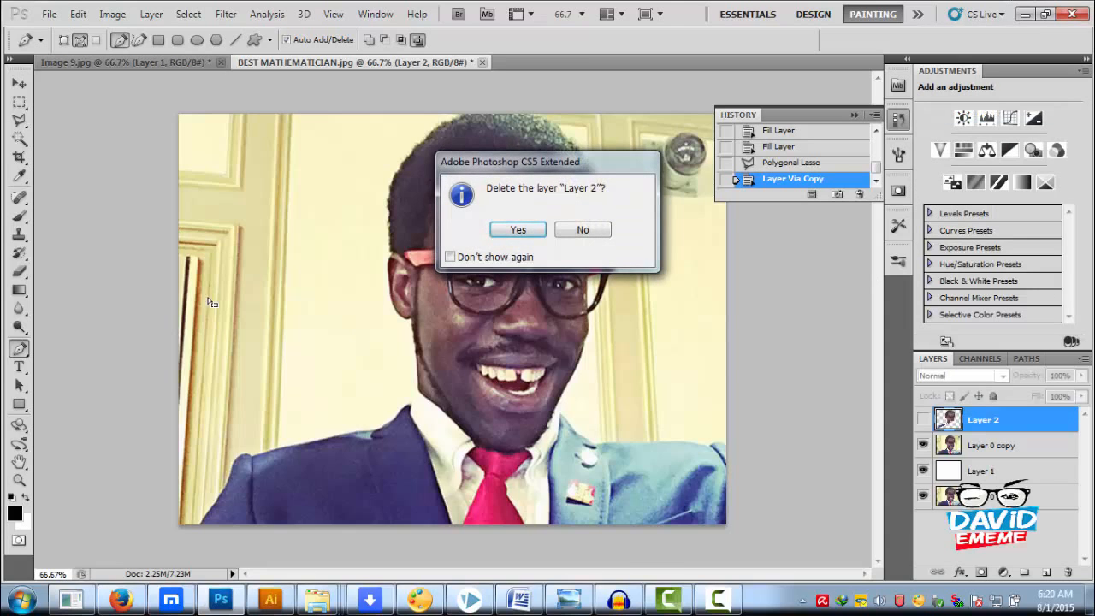
click(518, 230)
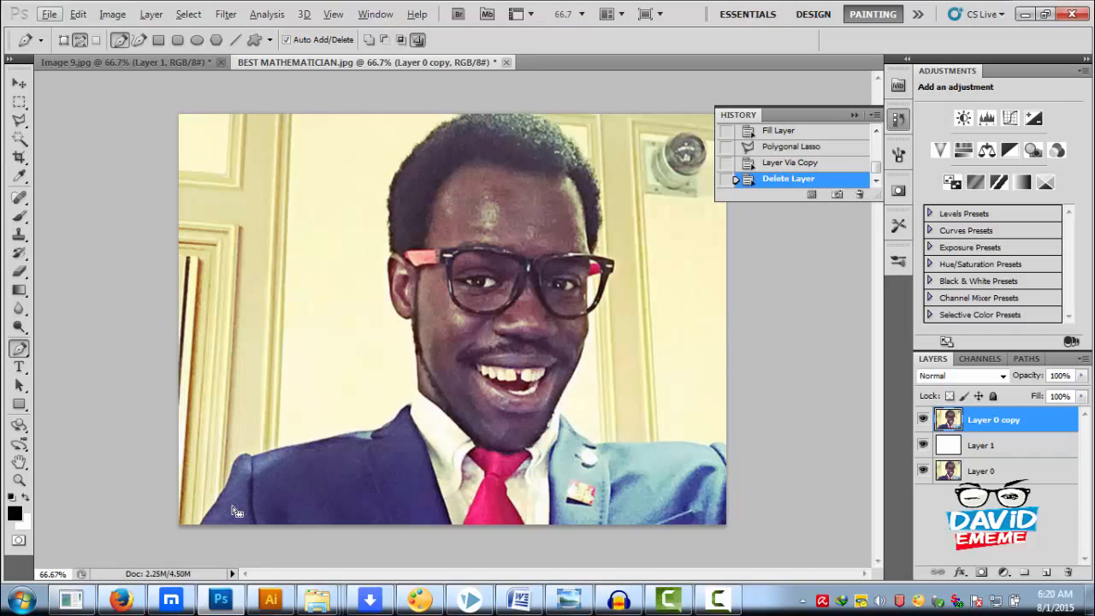
Start a Pen path at the photo's bottom edge beside the dark sleeve and draw its first curved segment up the sleeve
scroll(215, 516, up, 3)
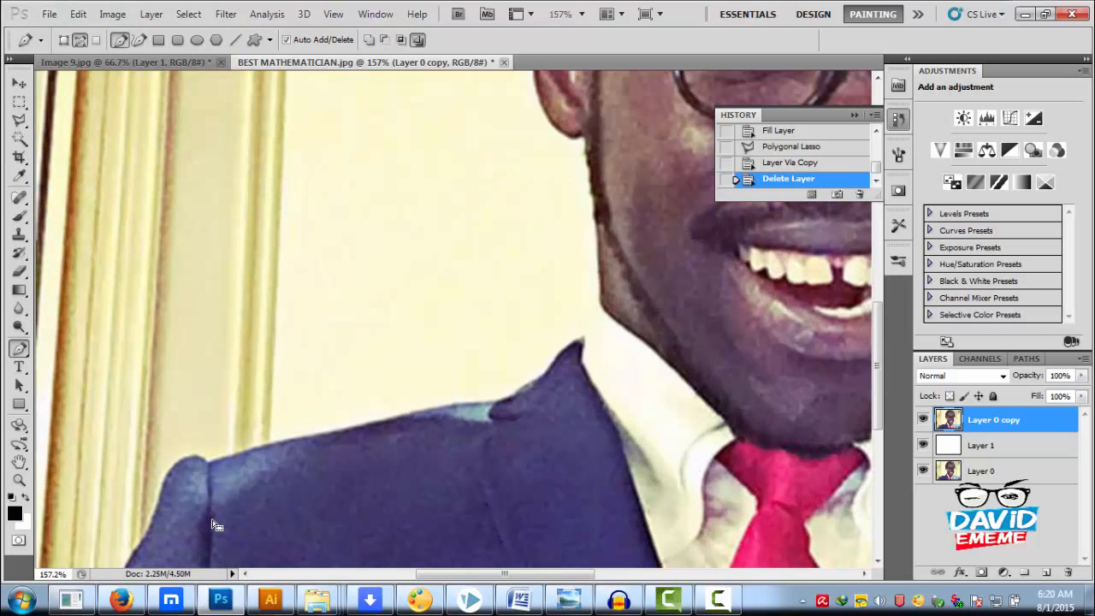
drag(212, 529, 262, 296)
drag(257, 335, 248, 397)
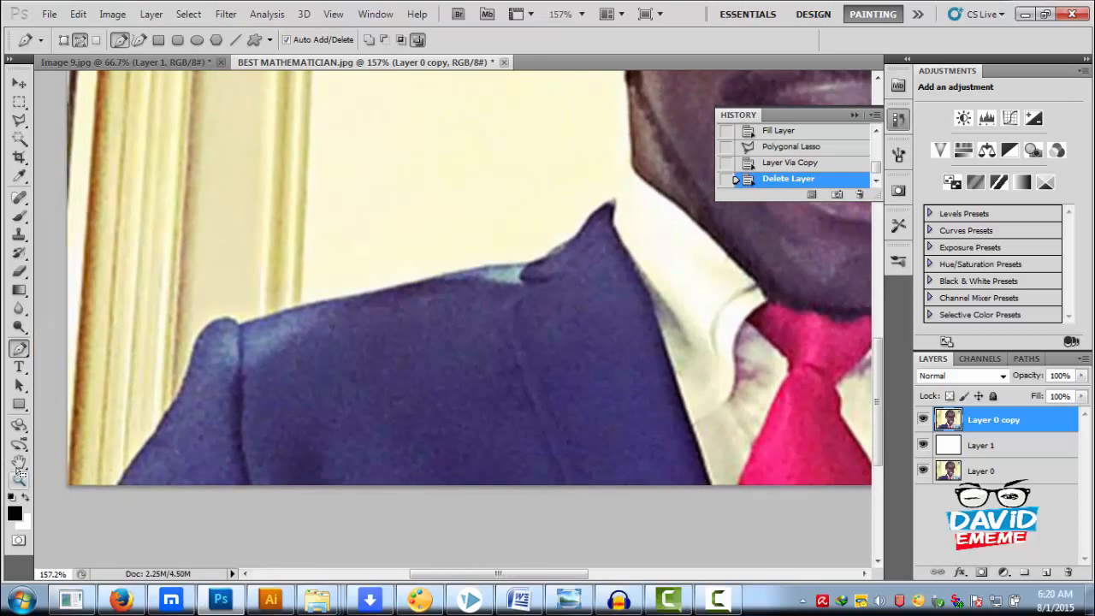
click(19, 462)
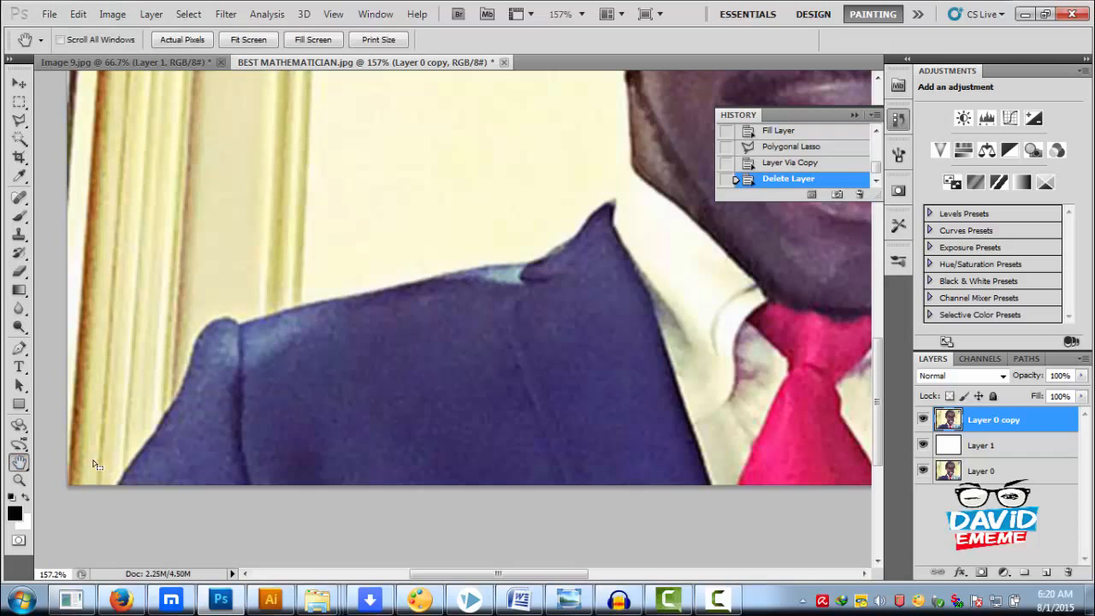
drag(376, 432, 436, 367)
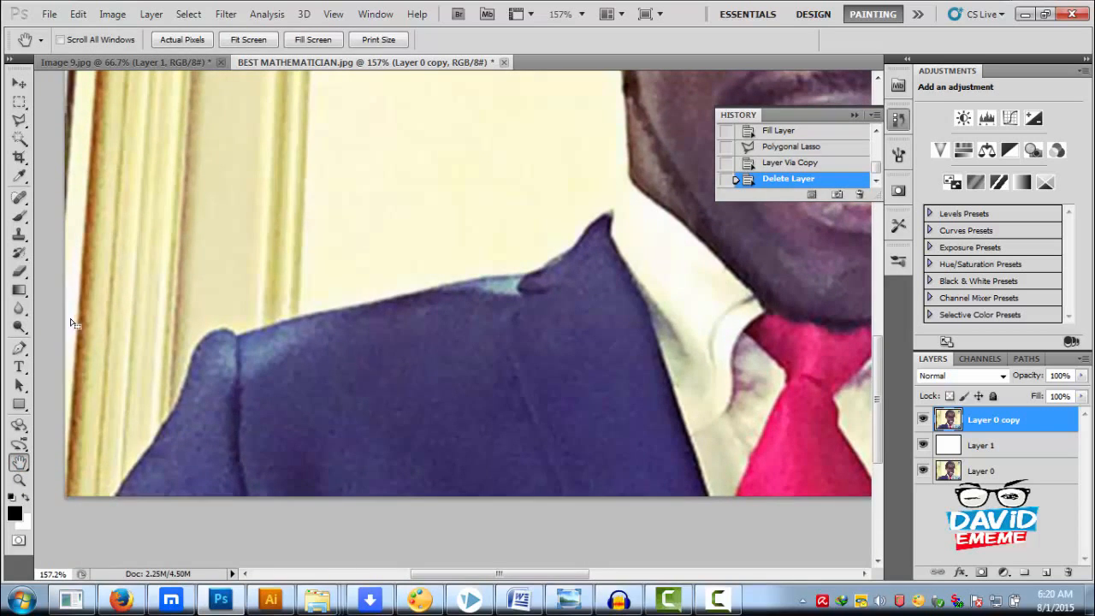
click(18, 349)
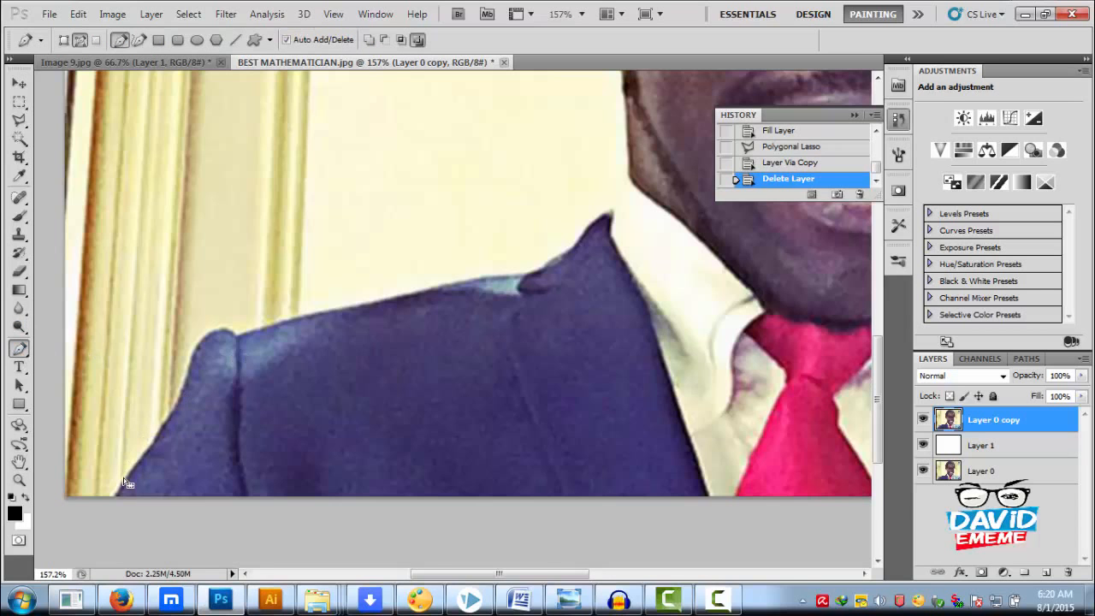
scroll(120, 508, up, 4)
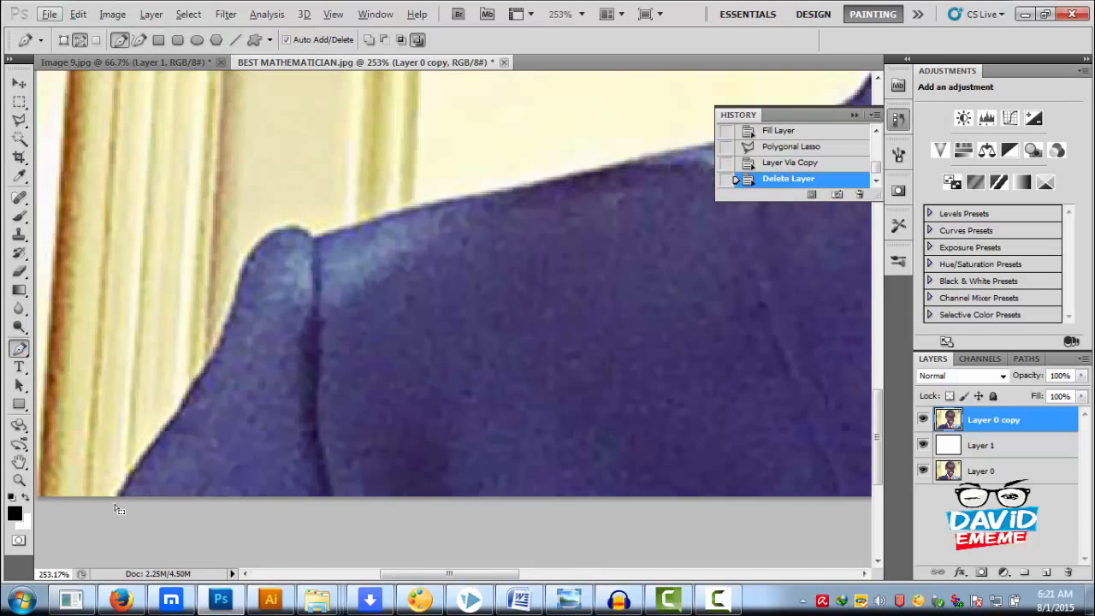
click(114, 498)
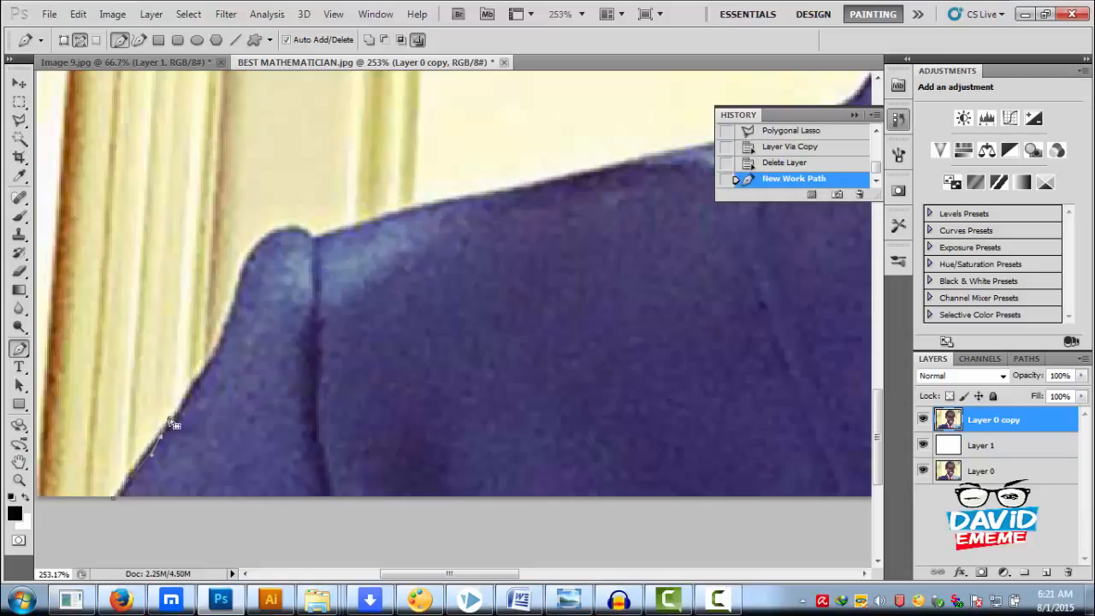
click(160, 436)
click(160, 437)
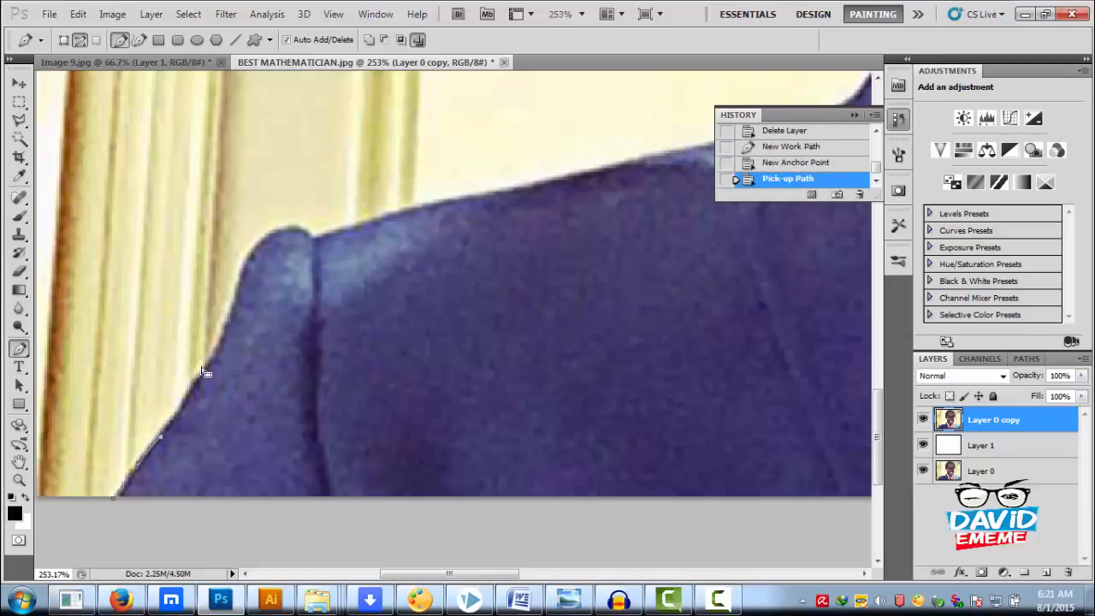
Continue the path up the outer edge of the dark sleeve and over its rounded top to the shoulder seam
click(216, 342)
click(246, 250)
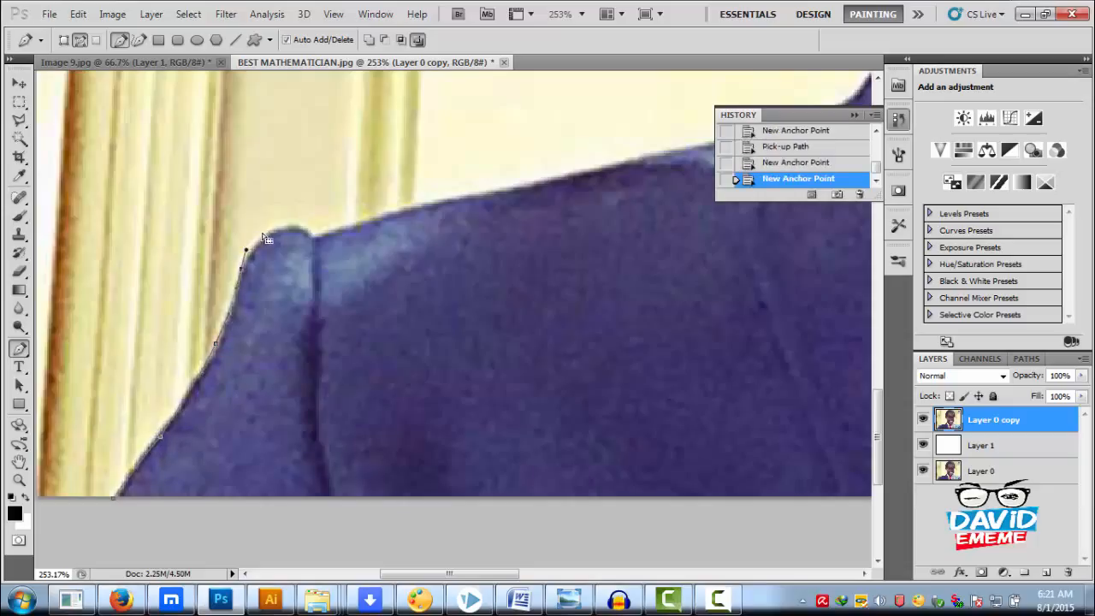
drag(305, 234, 304, 234)
click(290, 228)
click(317, 238)
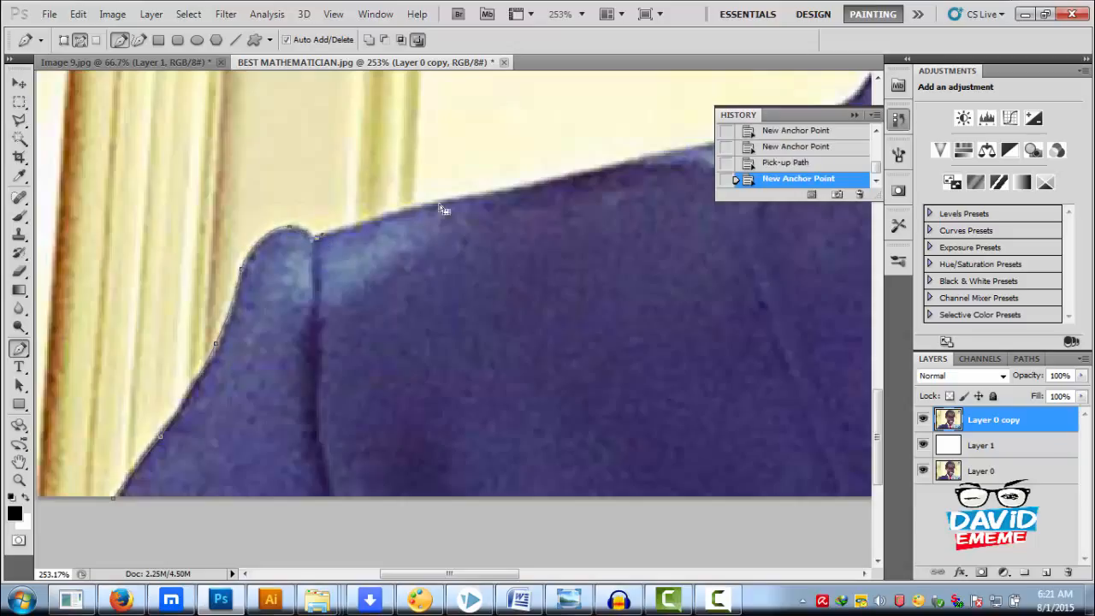
Trace the path along the dark jacket's shoulder, up the lapel and over the shirt collar to the neck
drag(504, 189, 537, 184)
alt+click(502, 190)
drag(627, 233, 186, 458)
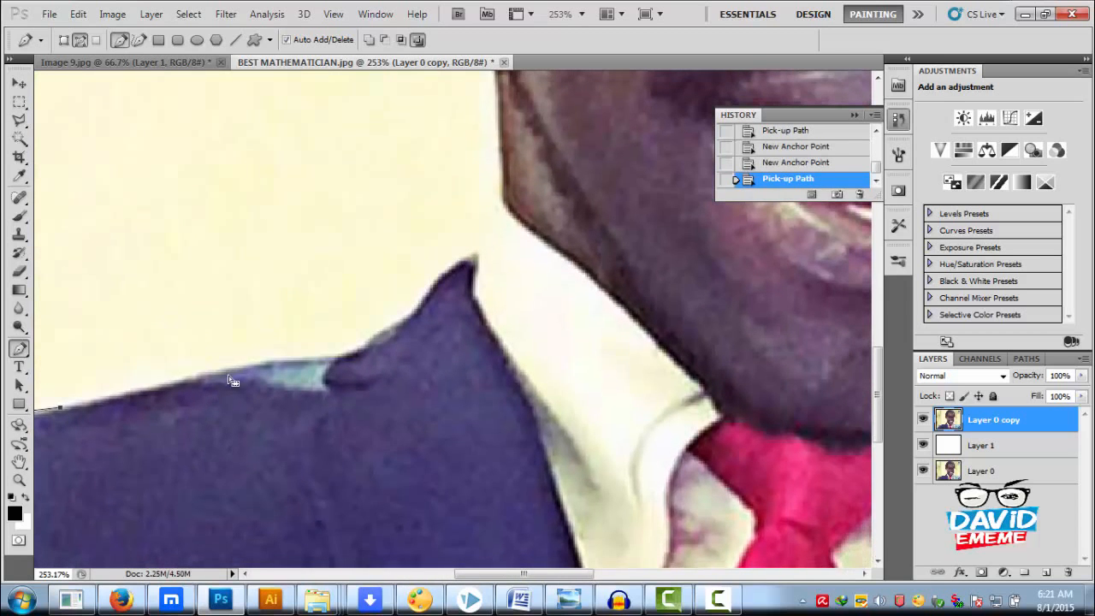
drag(249, 364, 263, 362)
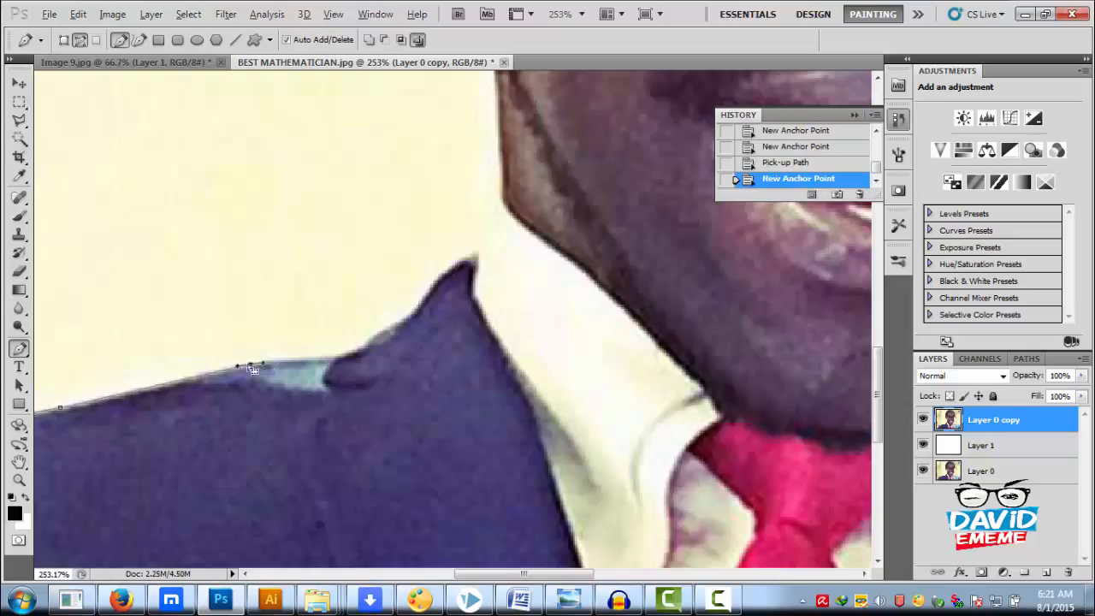
click(250, 361)
key(ctrl+z)
click(253, 368)
drag(321, 359, 414, 315)
drag(445, 270, 499, 197)
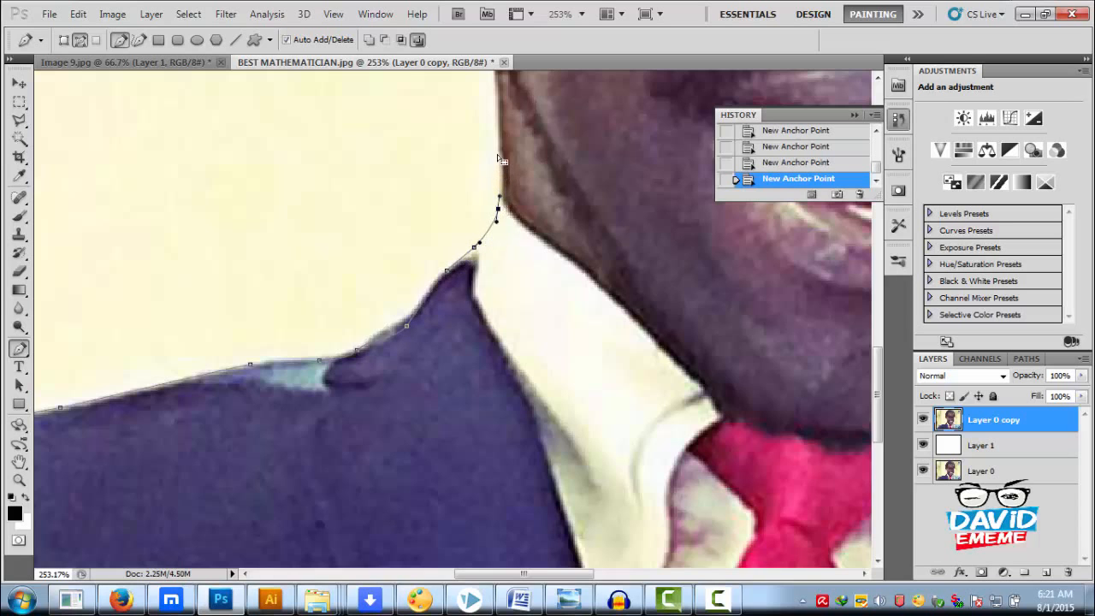
Trace the path up the neck and sideburn, around the earlobe and outer ear to the hairline above it
scroll(501, 120, up, 4)
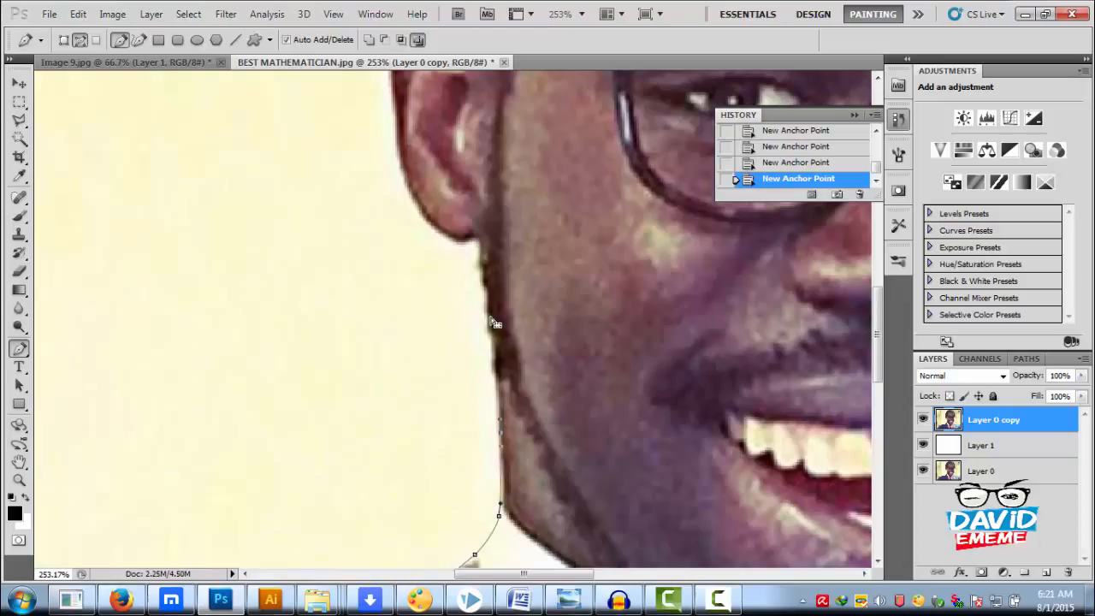
drag(485, 279, 419, 508)
alt+click(422, 220)
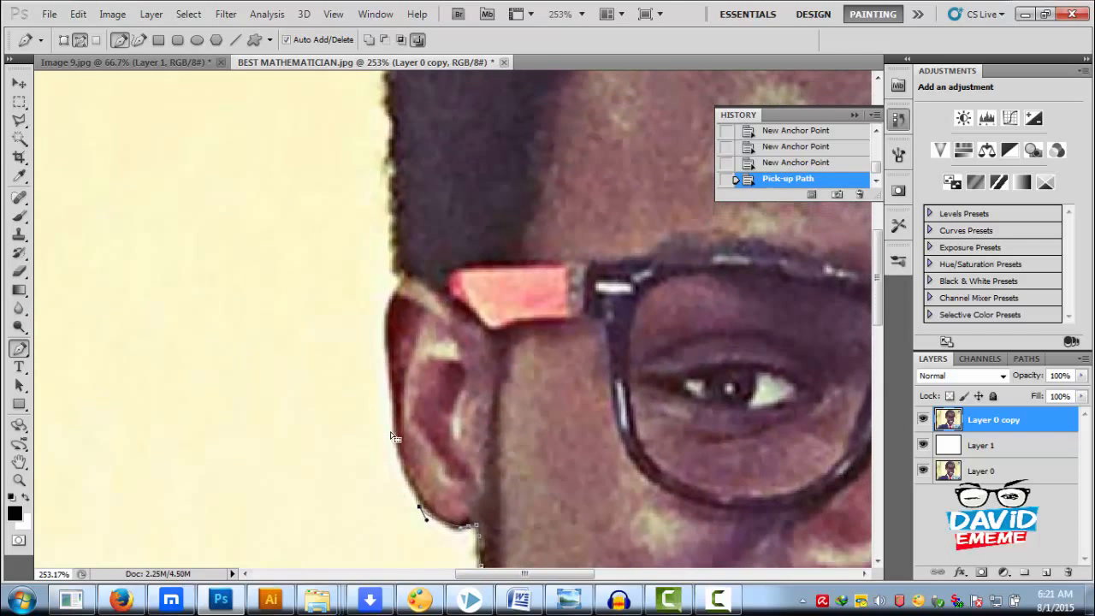
drag(391, 423, 394, 398)
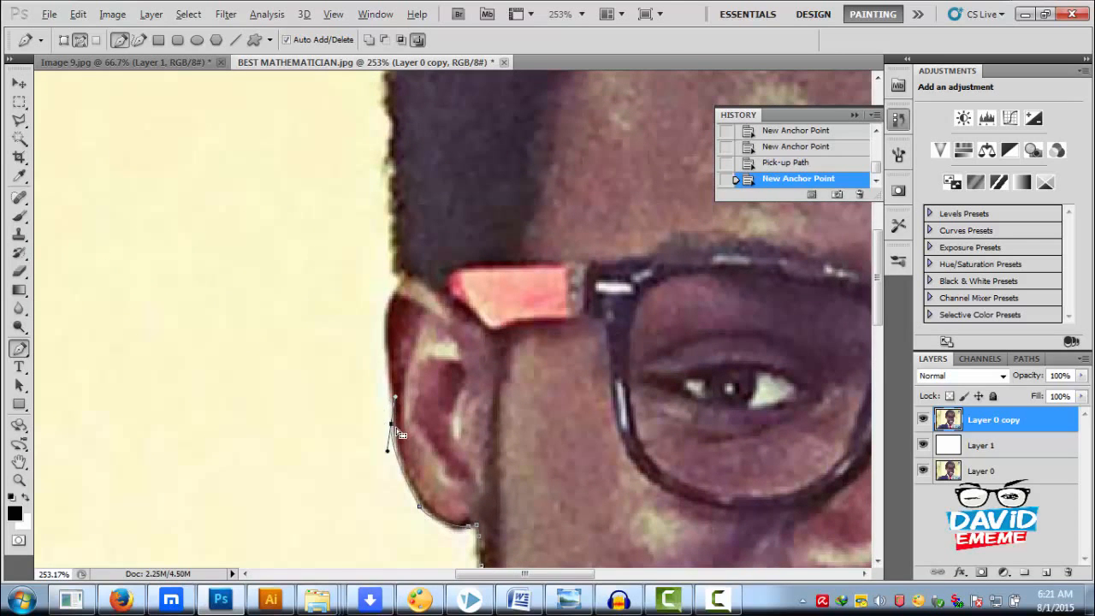
alt+click(392, 424)
drag(384, 353, 398, 292)
click(400, 276)
click(394, 256)
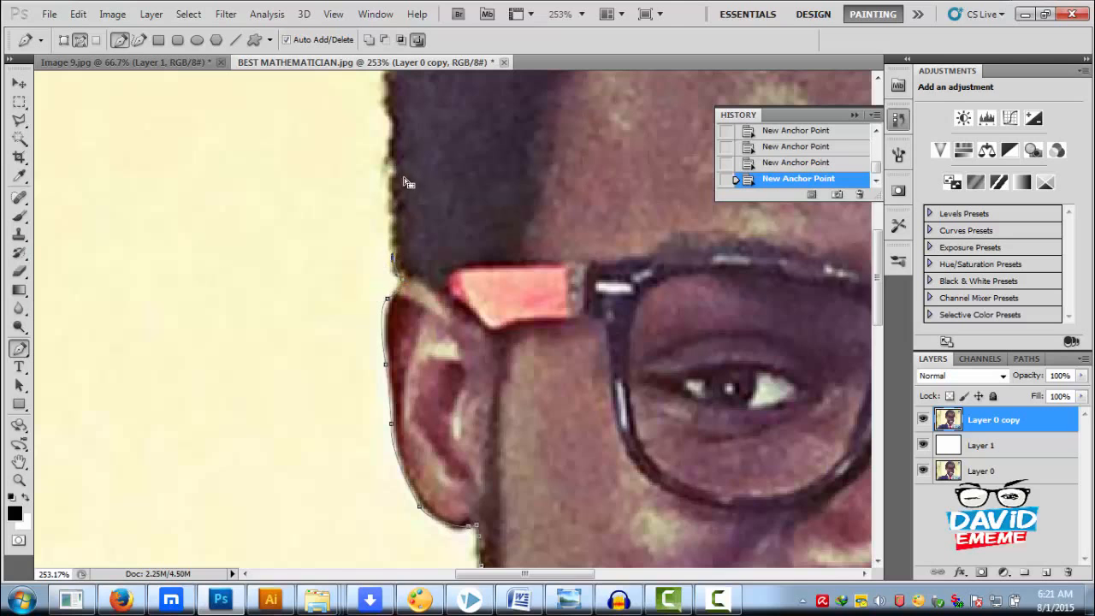
Extend the path up the side of the hair above the ear, following the curve towards the crown
click(389, 152)
drag(384, 108, 385, 98)
drag(451, 109, 354, 477)
click(290, 427)
click(306, 371)
click(342, 307)
click(365, 276)
click(382, 257)
click(407, 228)
Trace the path across the top of the hair with anchor points along the crown
drag(484, 218, 239, 391)
click(172, 389)
click(202, 365)
click(313, 295)
click(368, 292)
click(442, 288)
drag(548, 289, 614, 292)
Trace the path down the far side of the hair to the upper rim of the glasses
click(654, 315)
click(701, 354)
click(738, 382)
click(767, 419)
drag(787, 449, 551, 267)
drag(568, 310, 585, 428)
drag(586, 481, 614, 315)
drag(597, 359, 597, 370)
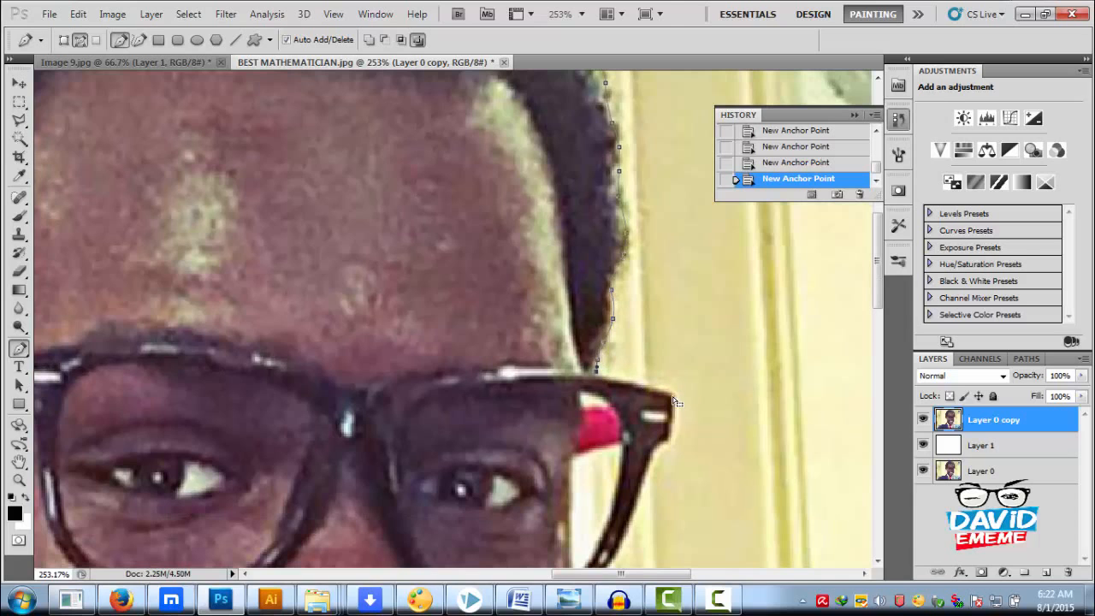
Trace the path around the glasses' outer corner and down the lens frame to where it meets the cheek
drag(671, 385, 675, 403)
click(674, 397)
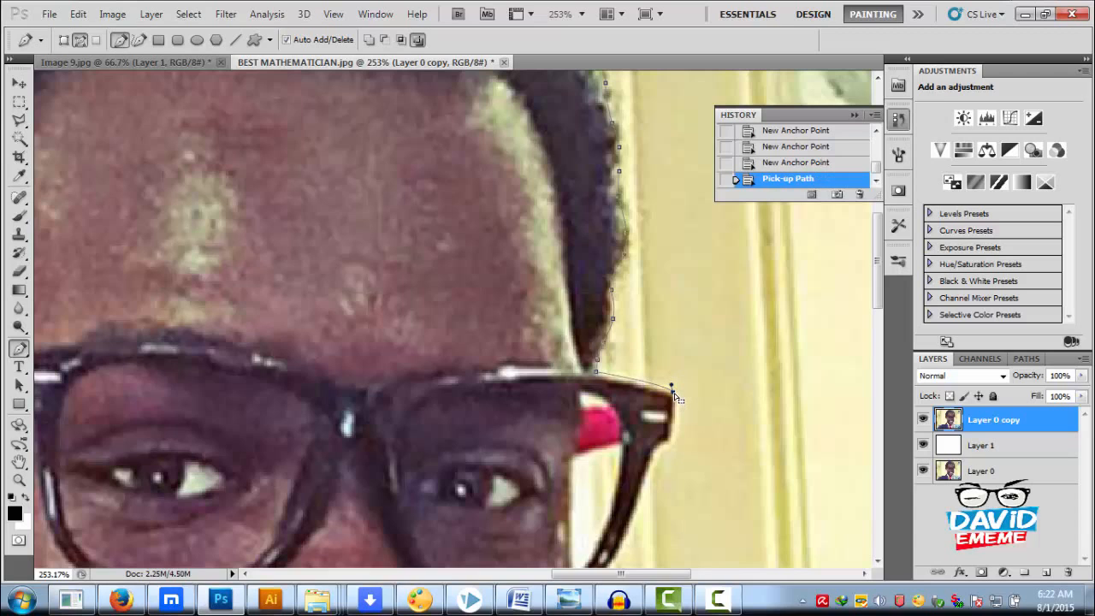
click(670, 440)
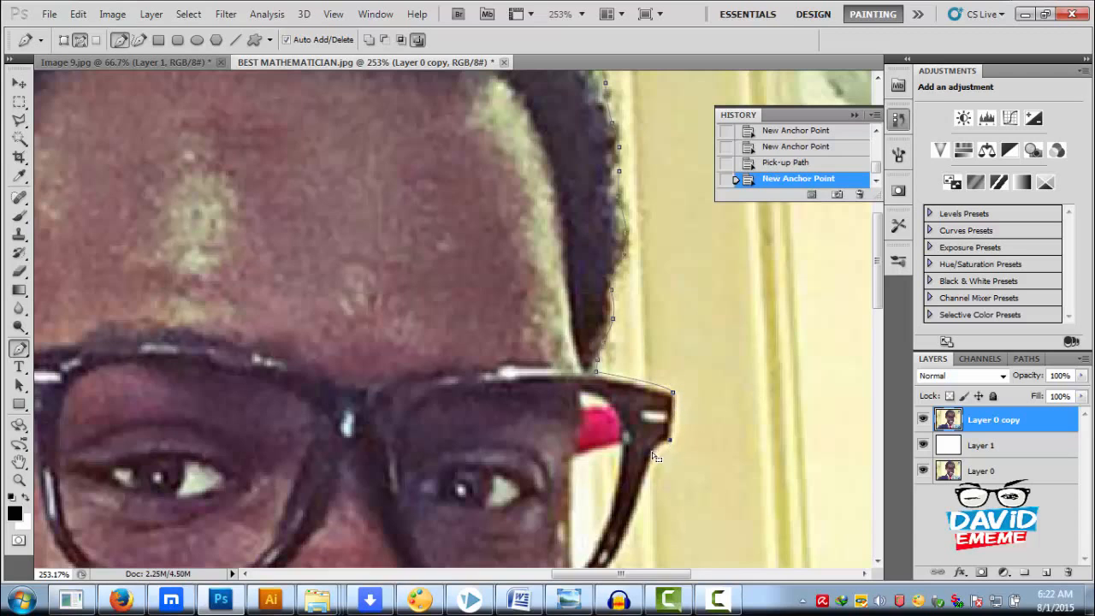
click(653, 455)
click(653, 454)
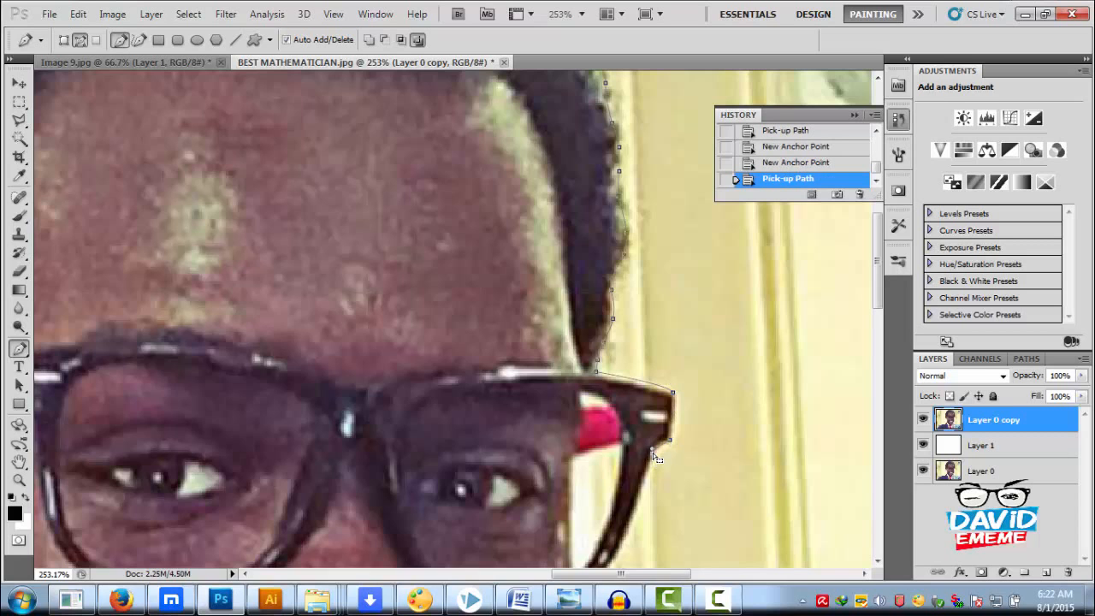
scroll(636, 418, down, 2)
scroll(636, 418, down, 4)
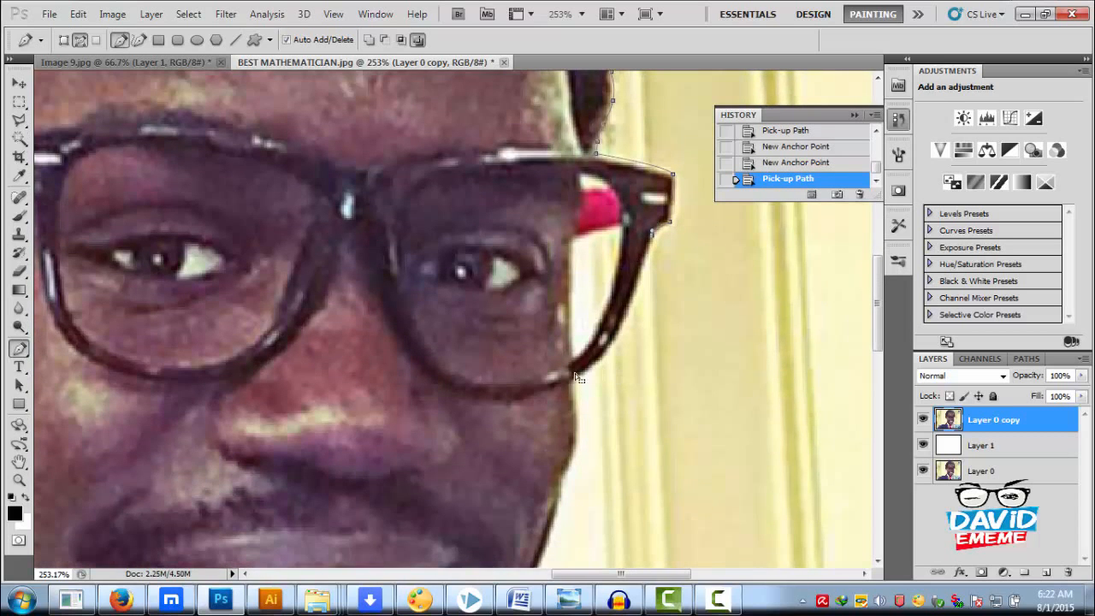
drag(577, 379, 520, 417)
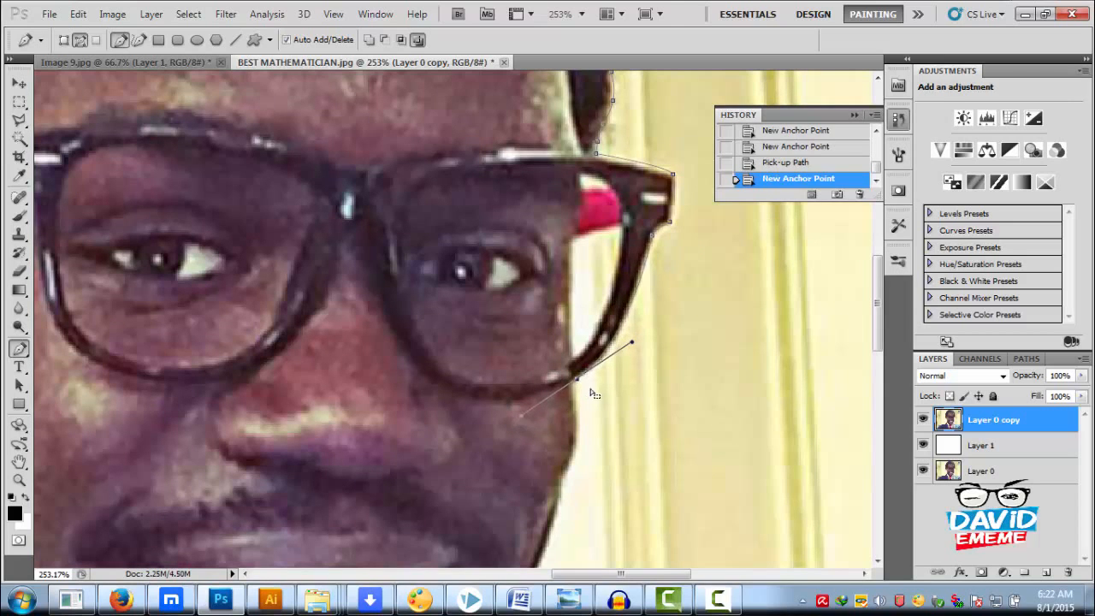
alt+click(577, 381)
Continue the path from the glasses down the cheek and along the jawline beside the mouth
drag(586, 445, 519, 303)
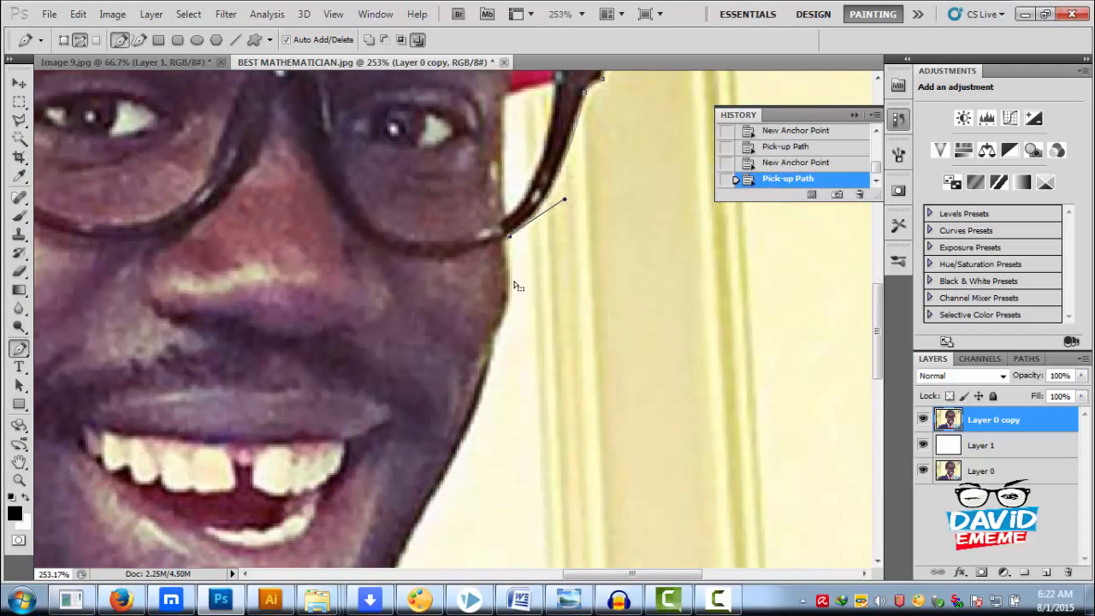
drag(504, 263, 601, 247)
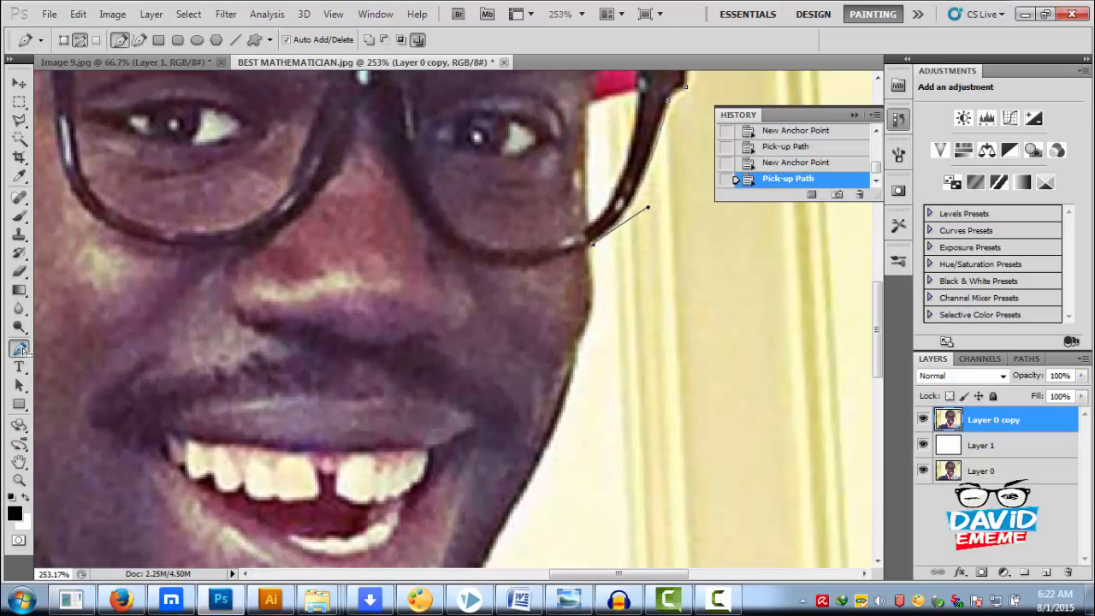
mouse_move(588, 320)
mouse_down()
mouse_move(575, 358)
mouse_move(600, 308)
mouse_up()
alt+click(585, 332)
click(590, 320)
drag(511, 480, 459, 563)
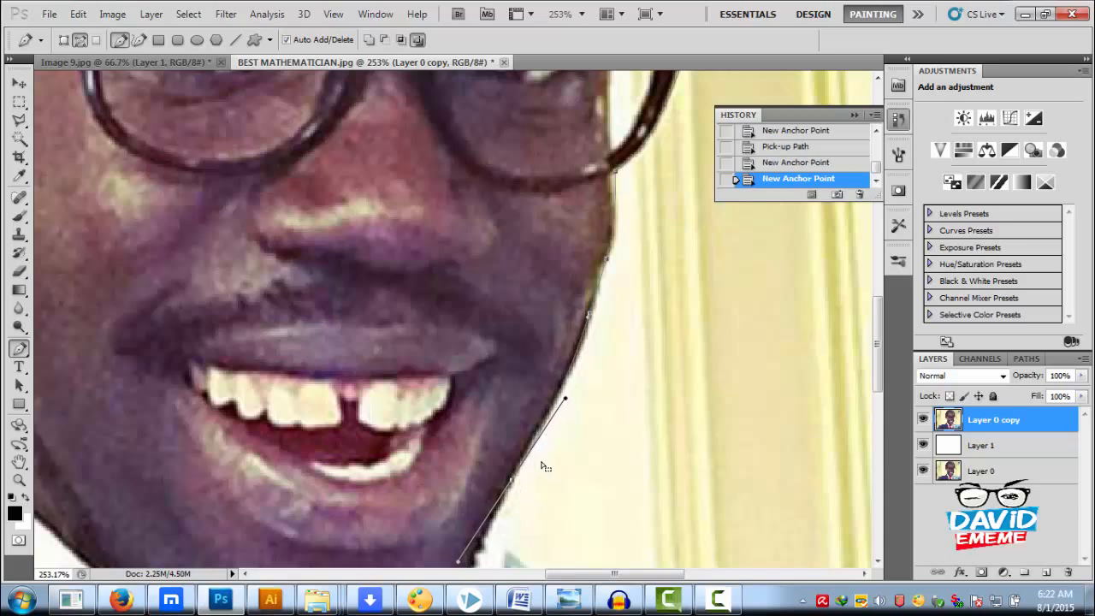
alt+click(511, 483)
Trace the path from the jaw past the shirt collar and down the edge of the light blue lapel to the shoulder
drag(516, 410, 473, 114)
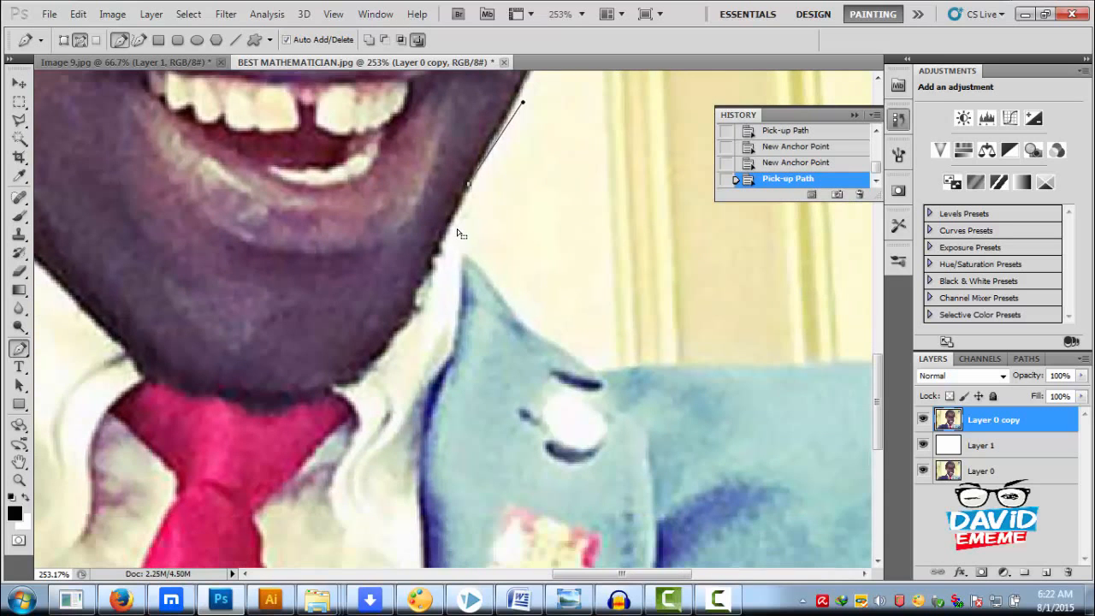
drag(448, 233, 454, 250)
click(464, 256)
click(521, 324)
click(590, 370)
click(609, 371)
Trace the path along the top of the light blue shoulder and over the sleeve to the photo's right edge
drag(723, 384, 461, 316)
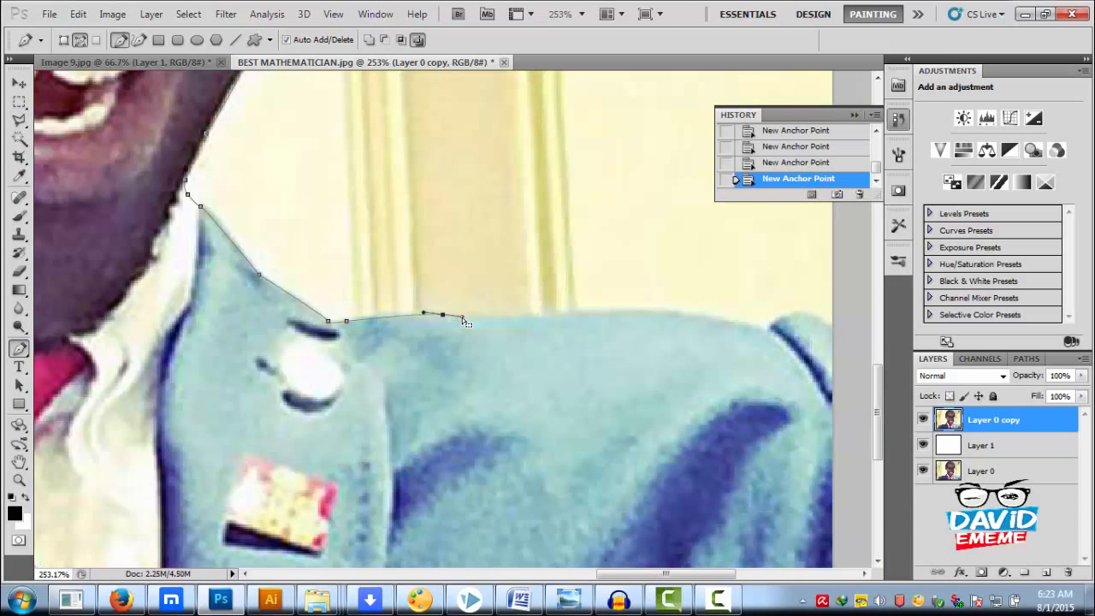
drag(560, 315, 570, 313)
drag(734, 321, 631, 361)
Add an anchor at the photo's bottom-right corner and close the path at its starting anchor beside the dark sleeve
scroll(632, 361, down, 5)
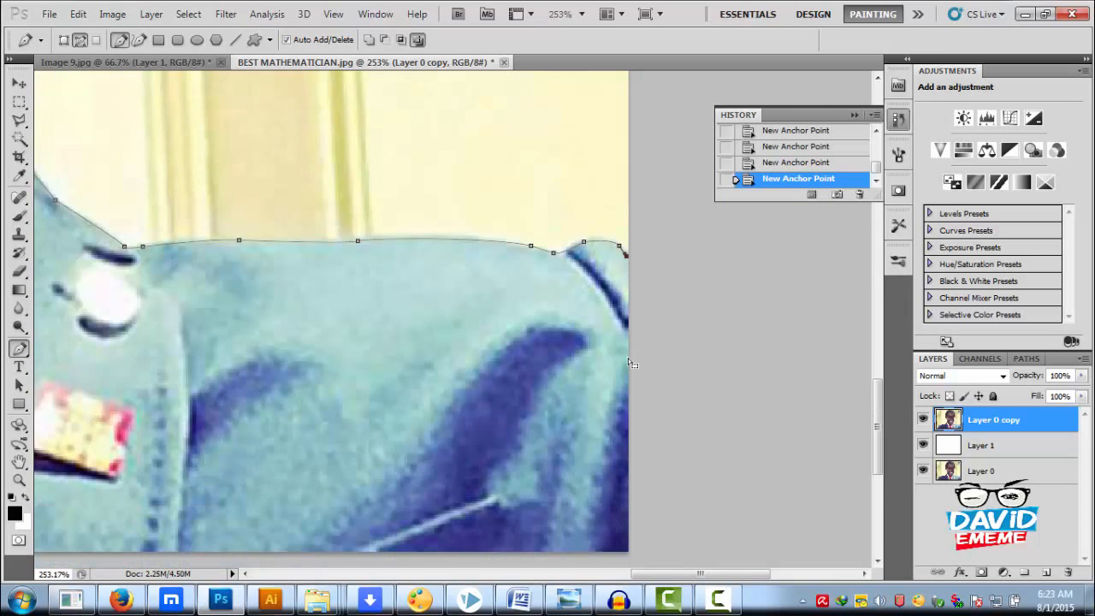
scroll(625, 425, left, 10)
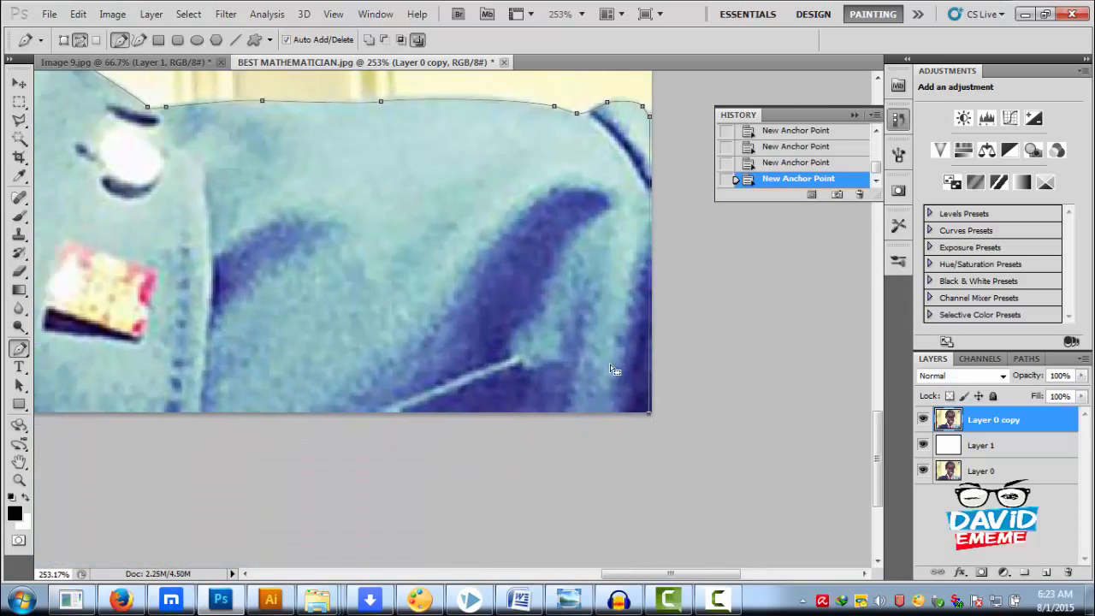
scroll(453, 347, left, 5)
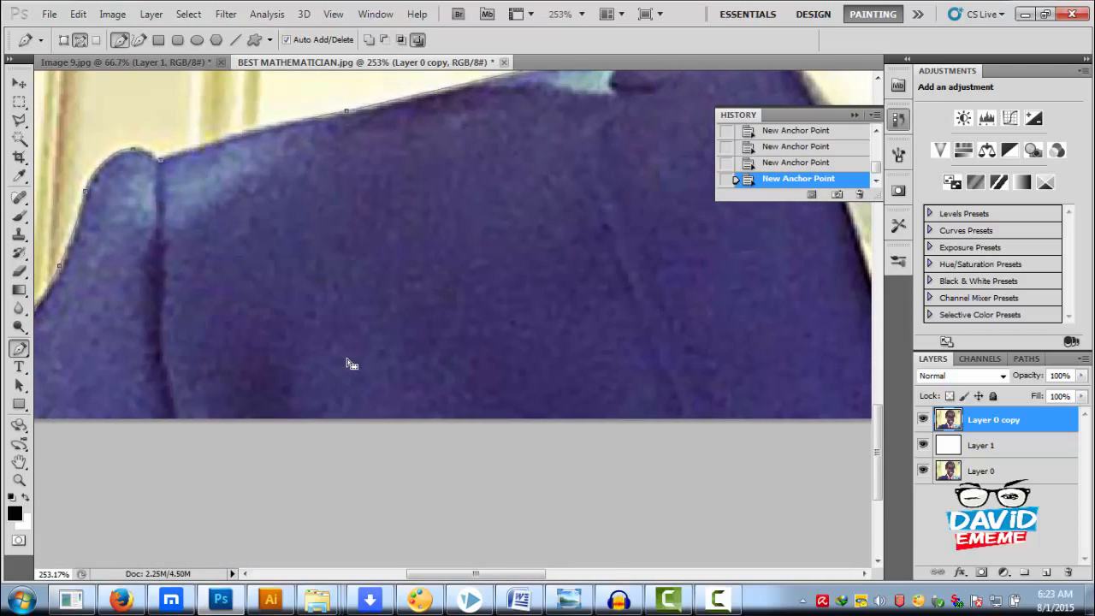
scroll(349, 367, down, 3)
click(167, 392)
key(ctrl+z)
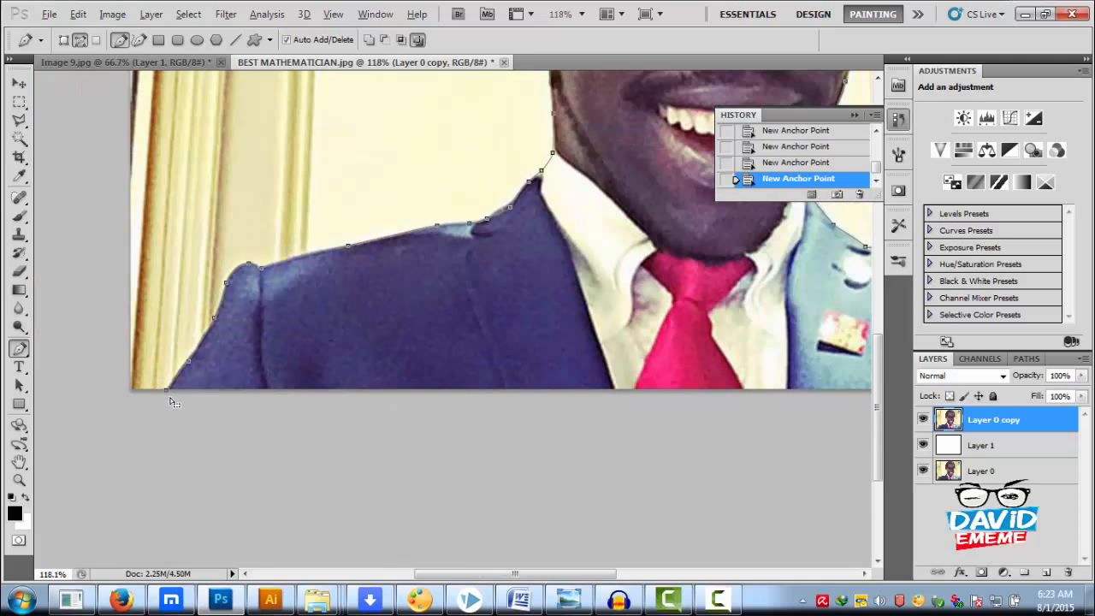
scroll(168, 396, up, 5)
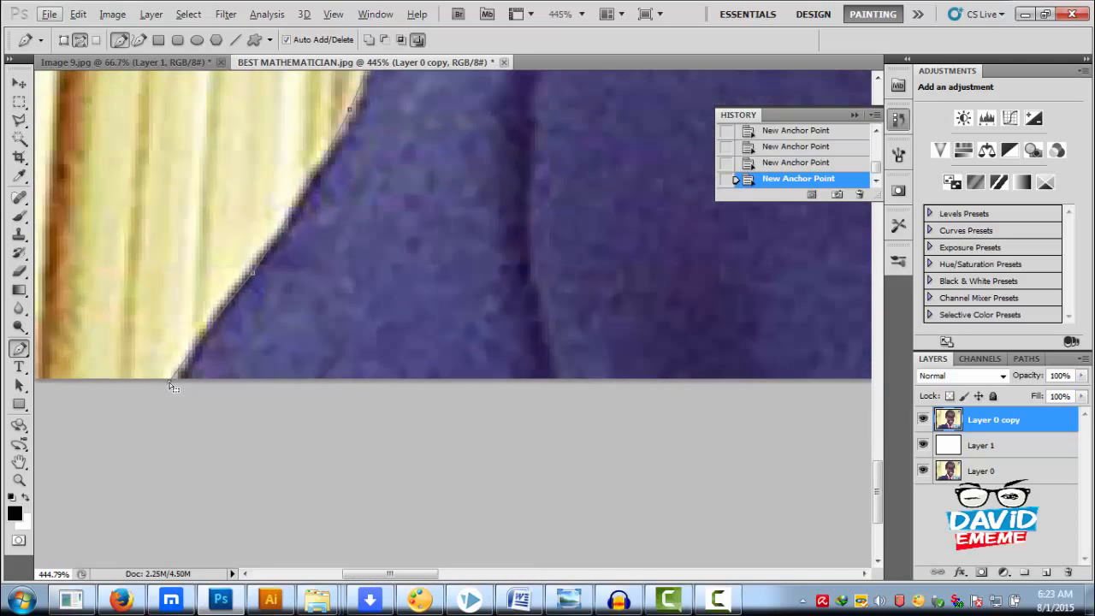
scroll(174, 387, up, 6)
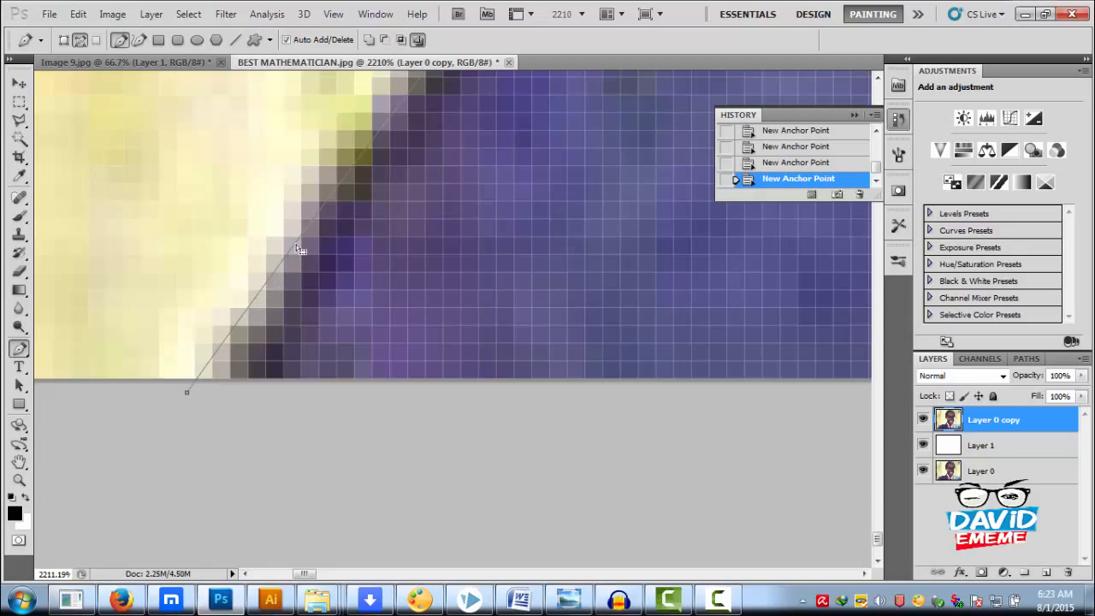
click(188, 391)
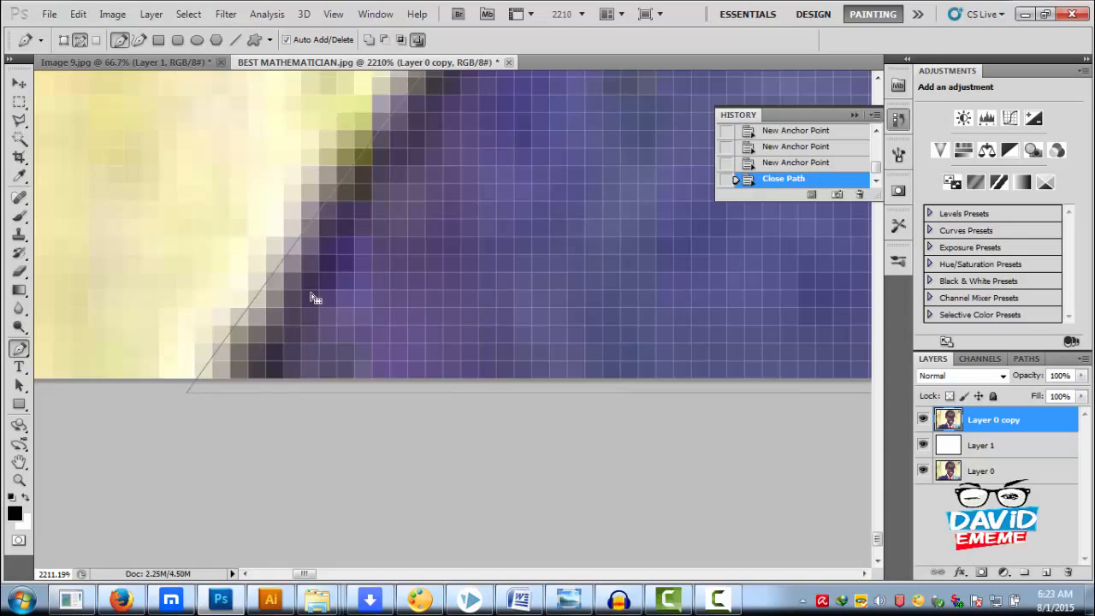
scroll(342, 267, down, 6)
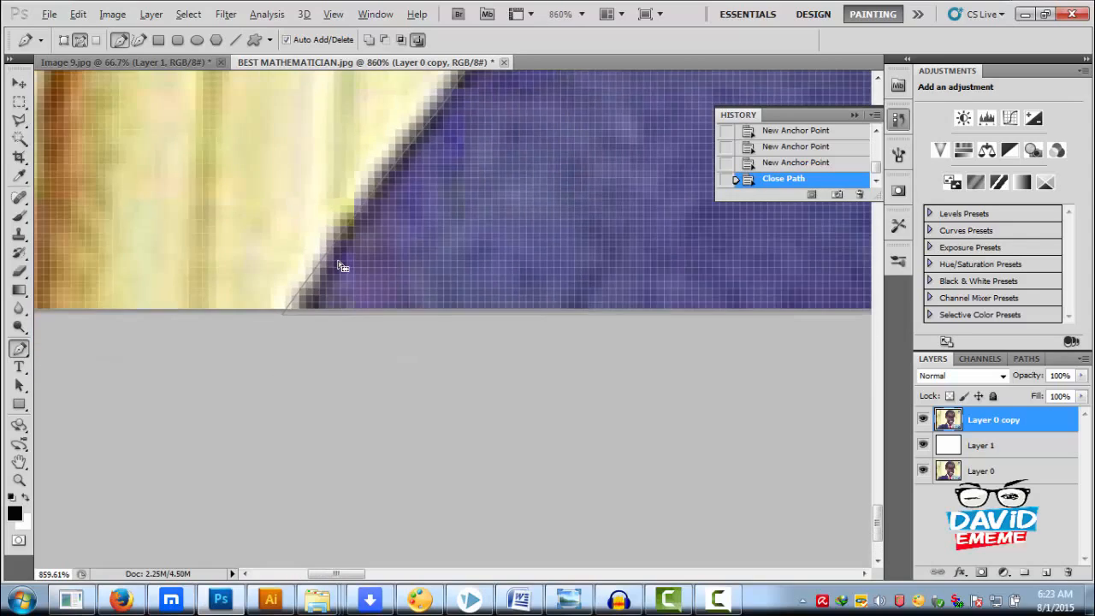
scroll(391, 318, down, 5)
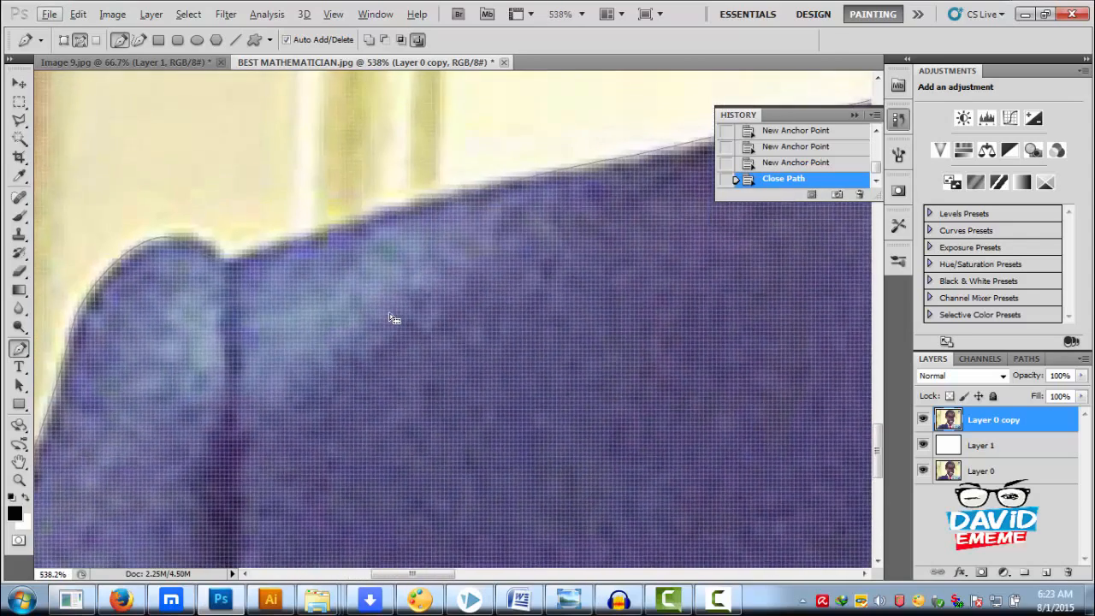
Convert the closed path around the man into a new anti-aliased selection with a feather radius of 0 pixels
scroll(468, 332, down, 2)
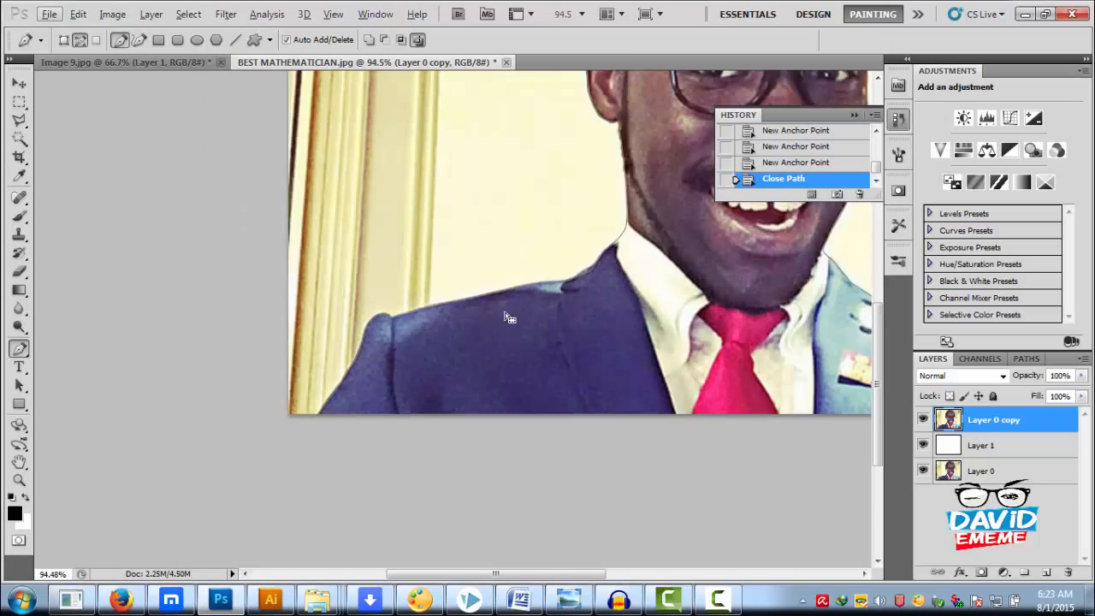
scroll(441, 287, down, 1)
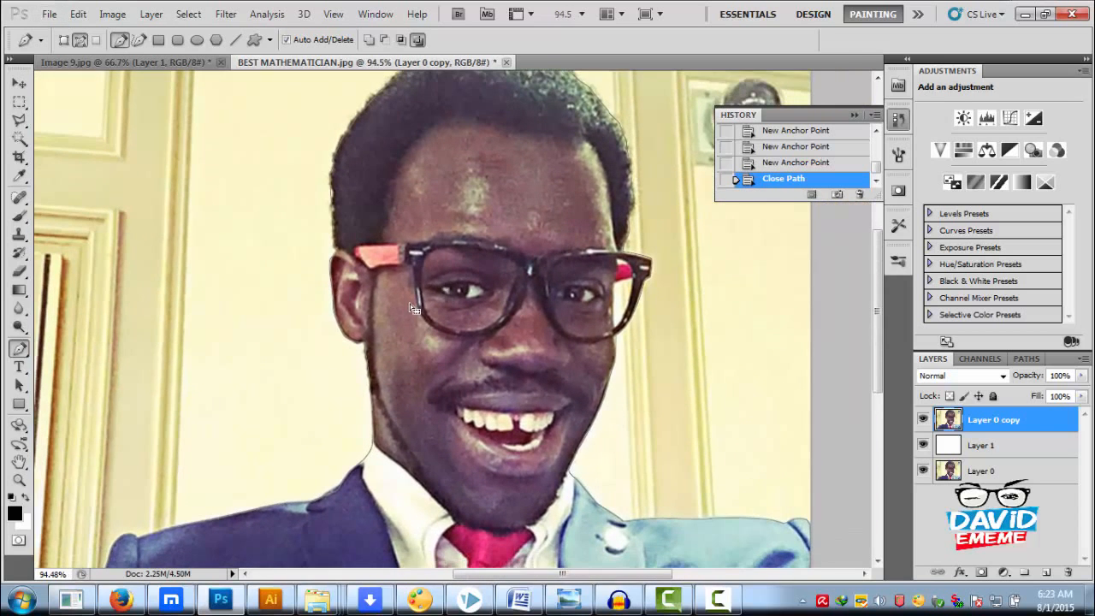
scroll(445, 286, down, 1)
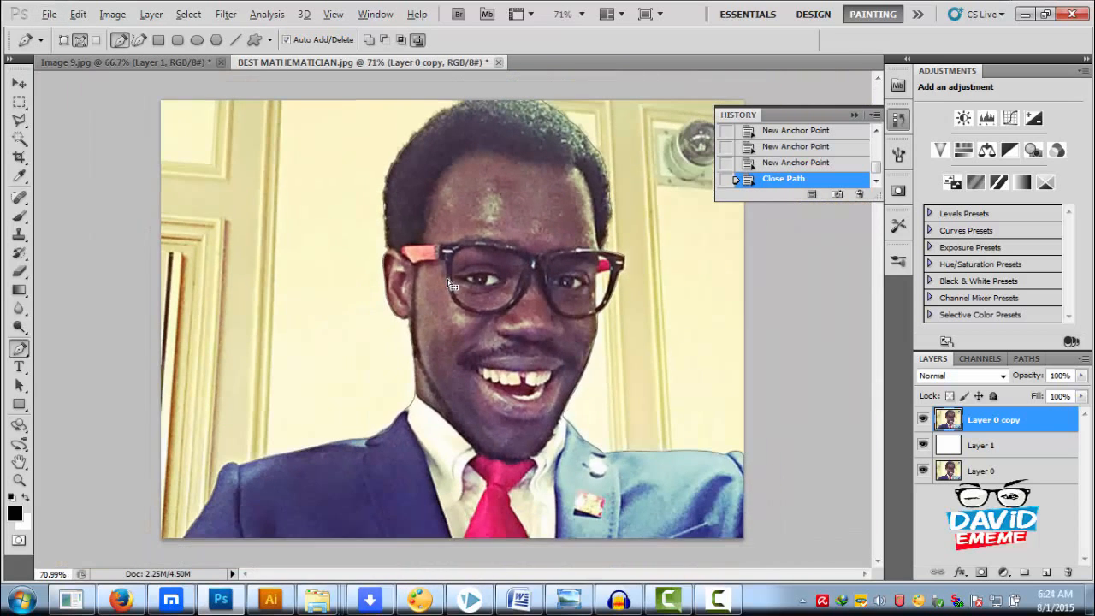
right_click(503, 269)
click(554, 344)
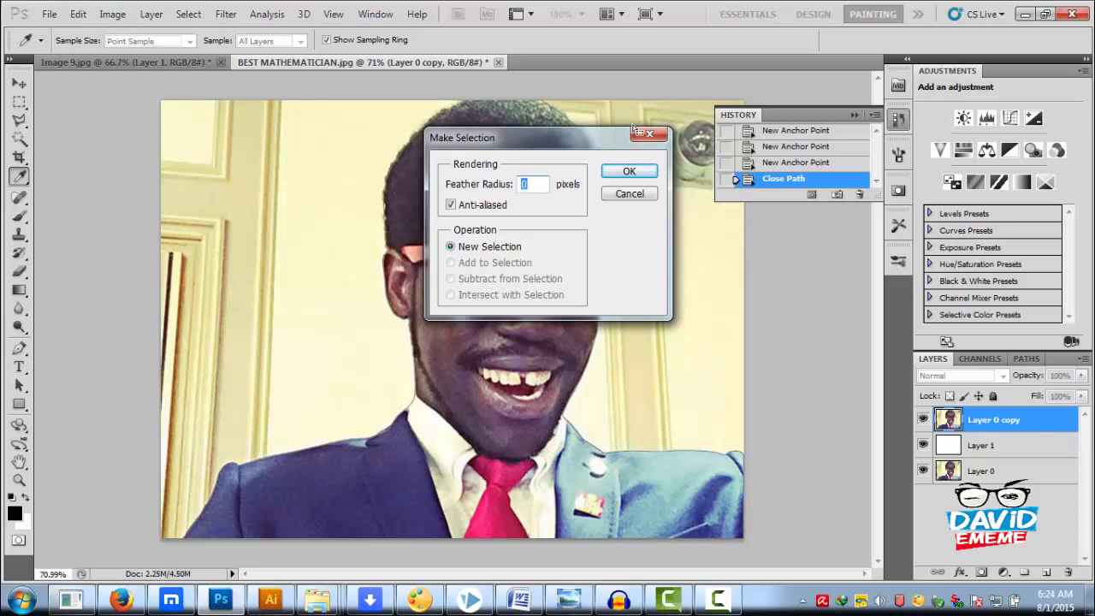
click(627, 173)
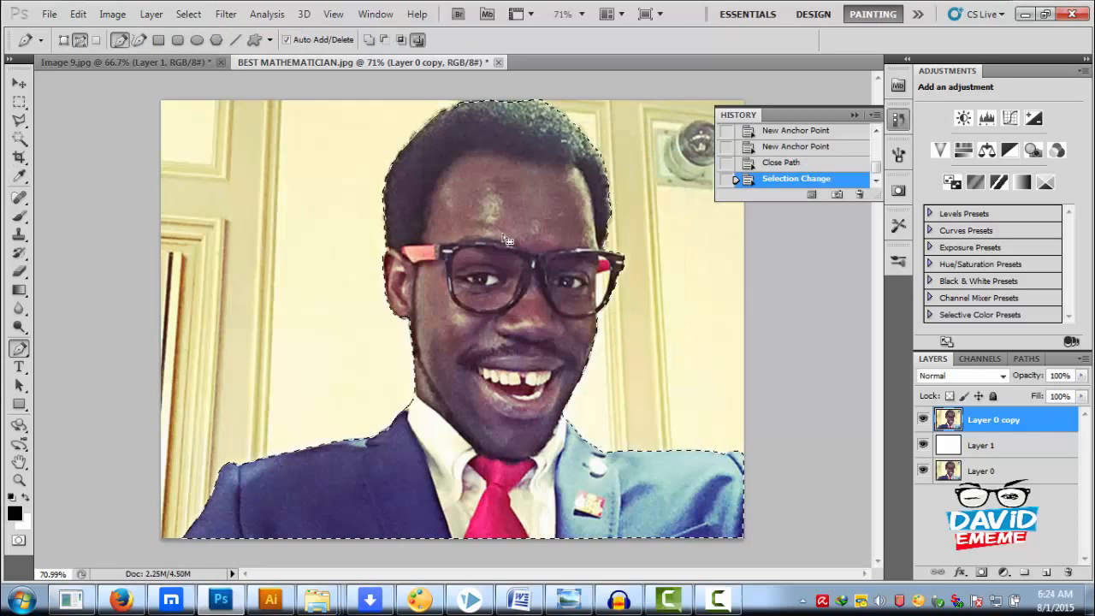
Copy the selected man onto a new layer with Layer via Copy and hide the Layer 0 copy layer
click(20, 138)
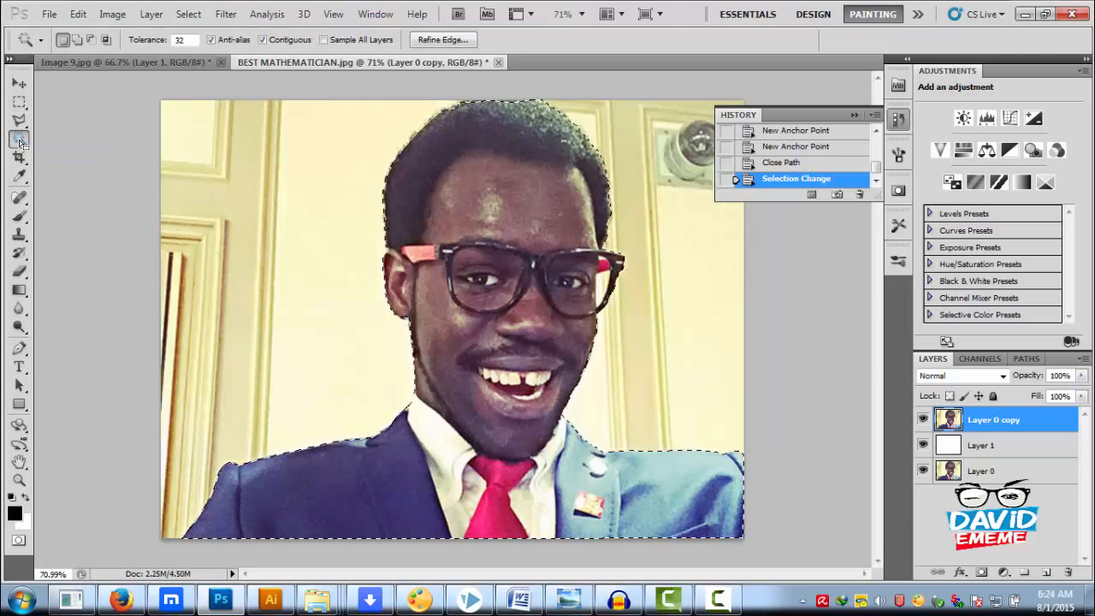
click(19, 121)
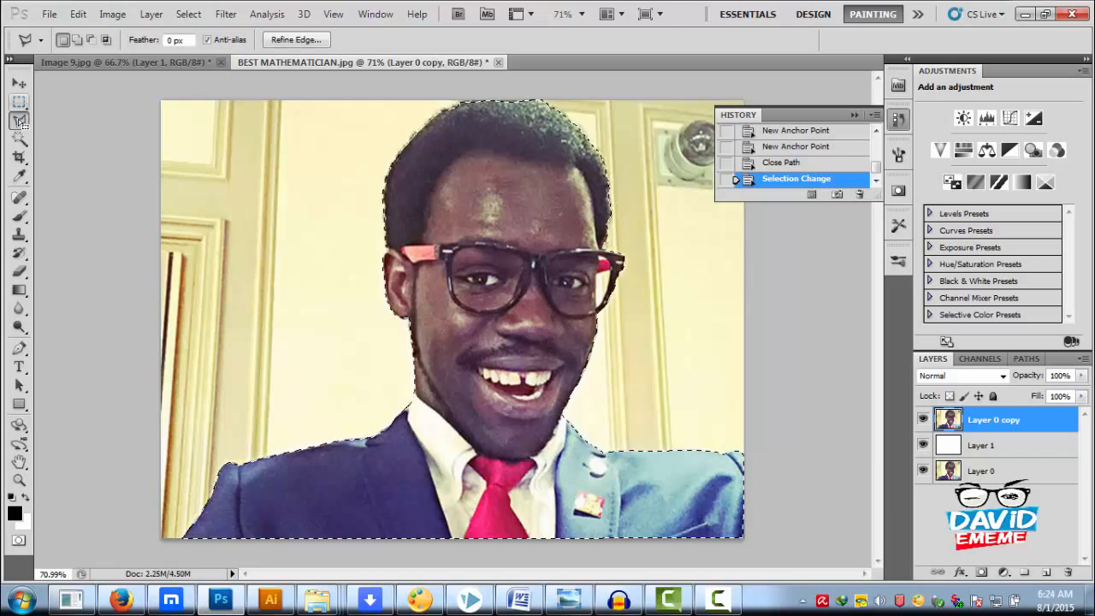
click(19, 102)
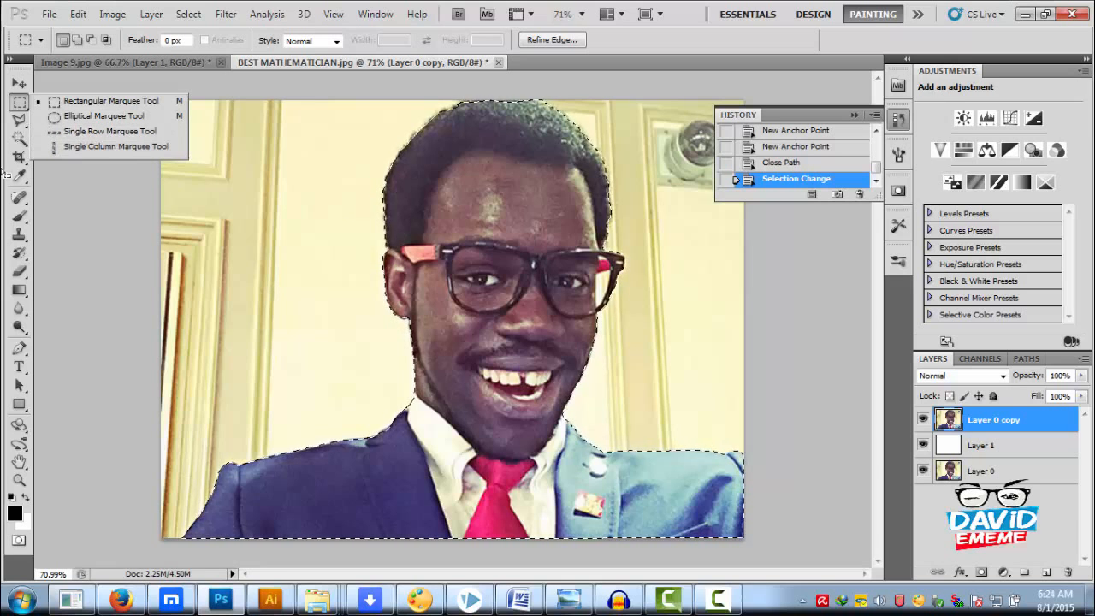
click(19, 123)
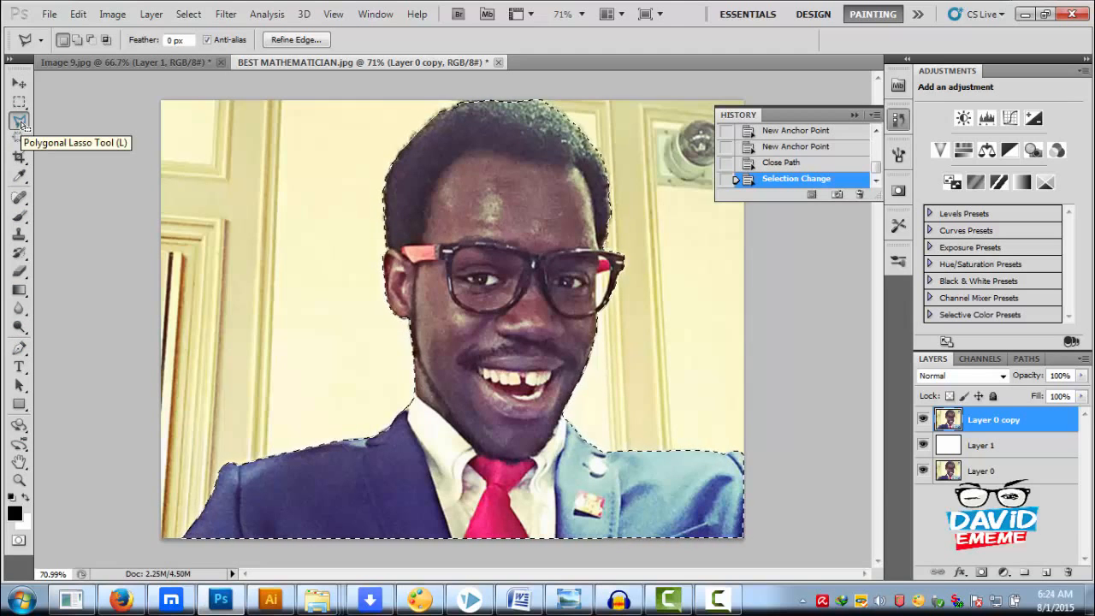
right_click(477, 227)
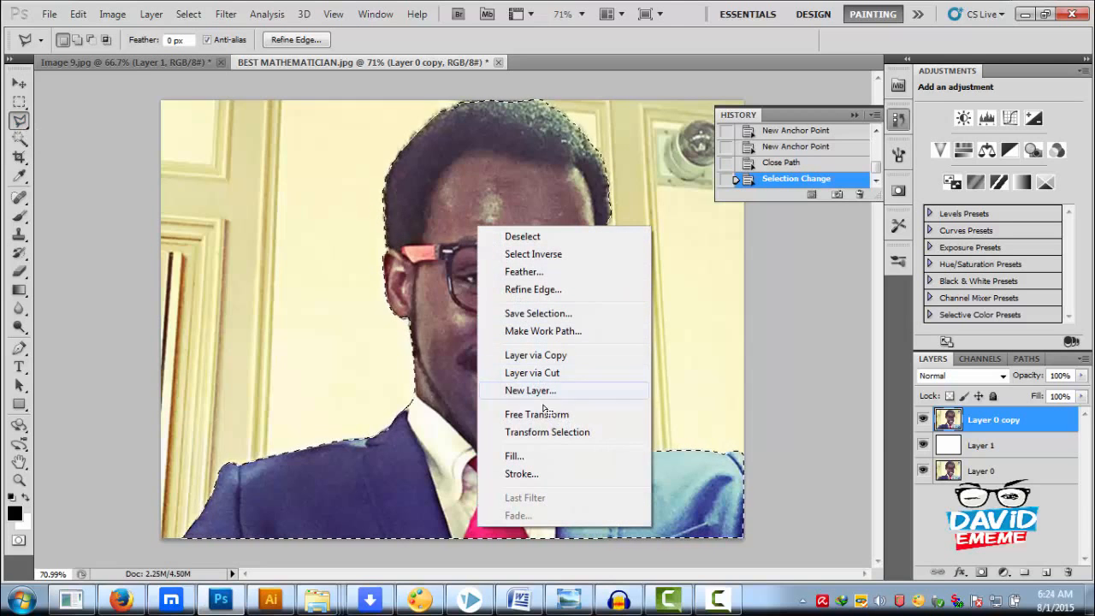
click(555, 352)
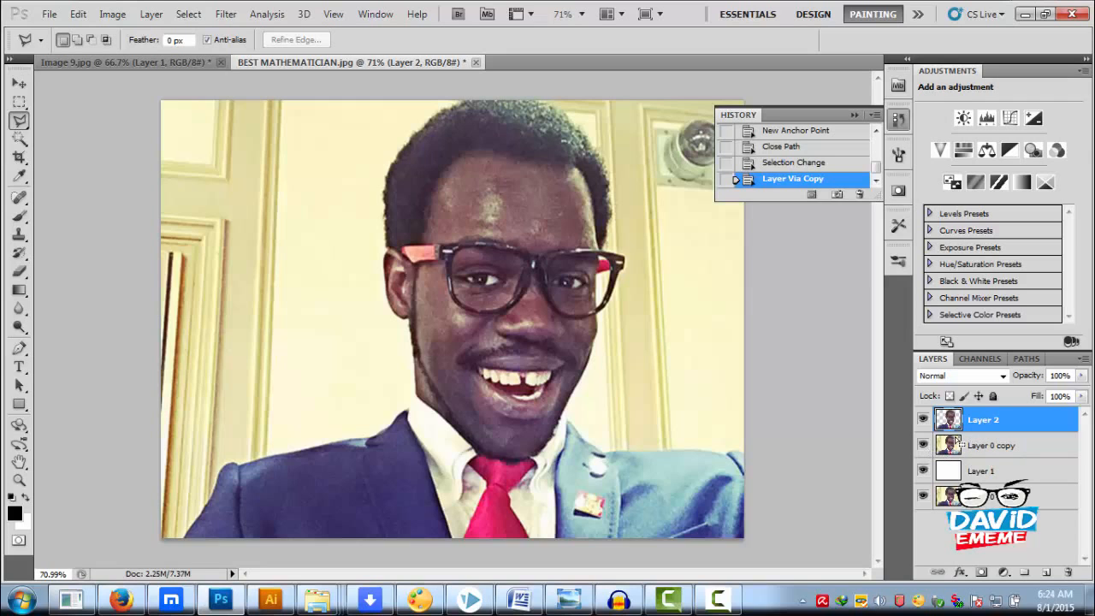
click(923, 445)
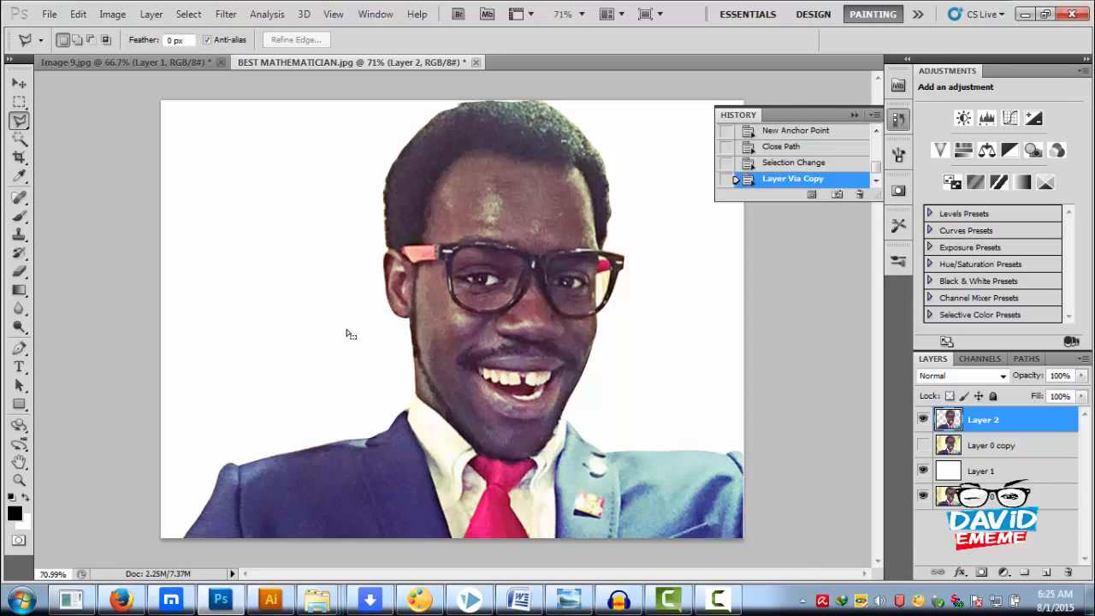
Examine the file formats offered for saving the document under Save As, without saving it
key(ctrl+shift+s)
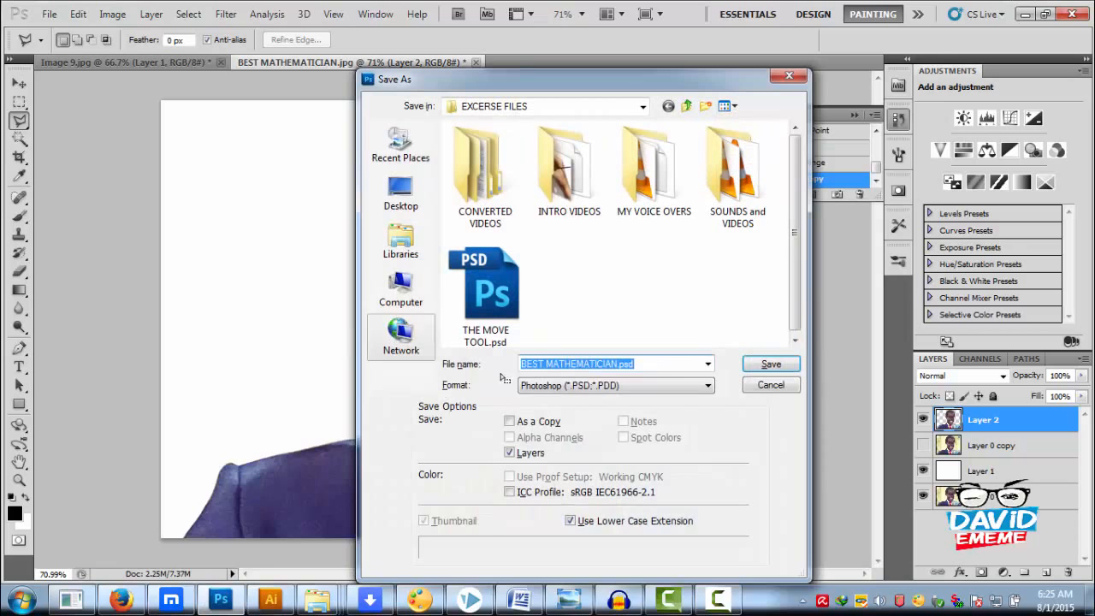
click(571, 385)
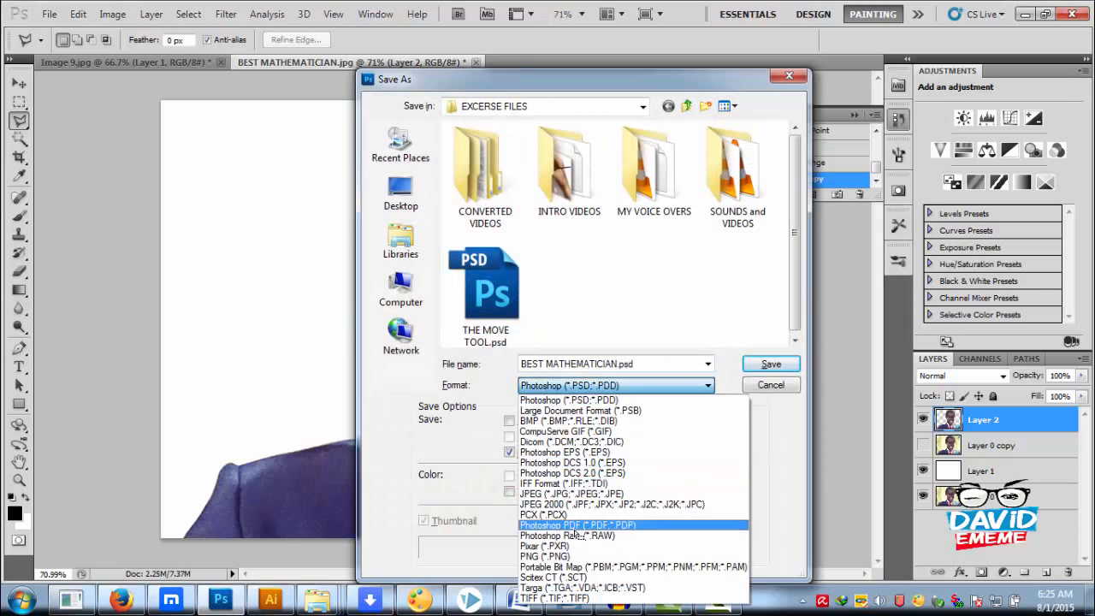
click(773, 391)
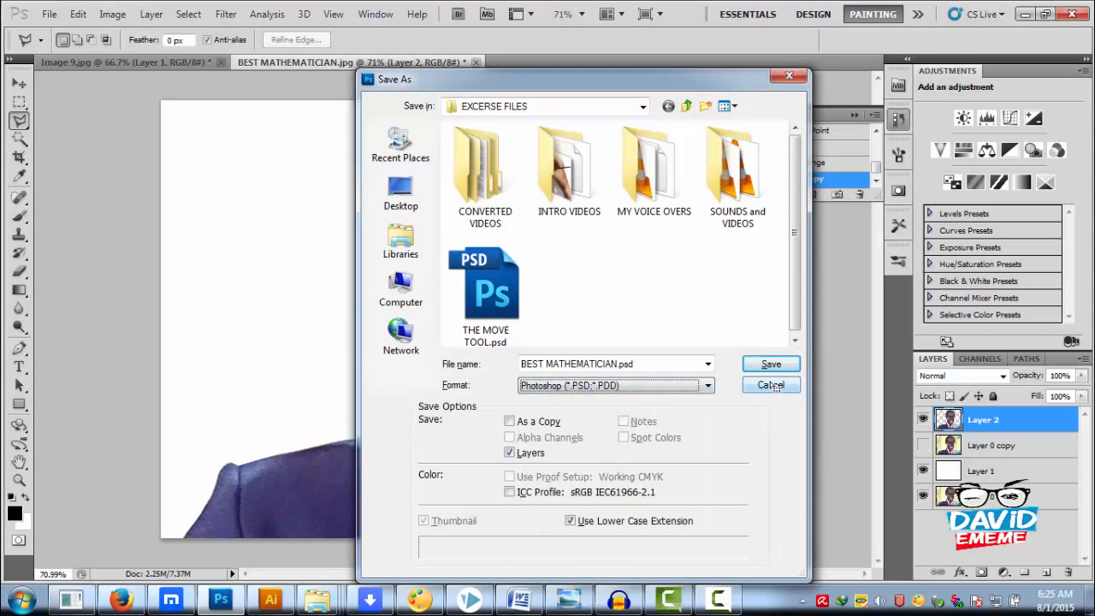
click(769, 385)
key(ctrl+shift+s)
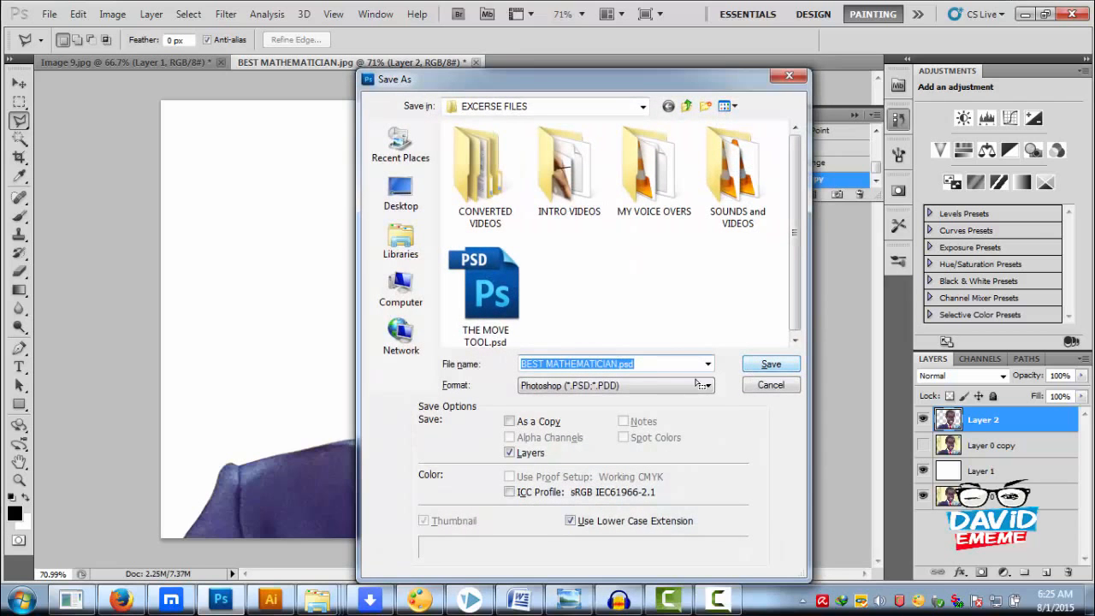
click(637, 387)
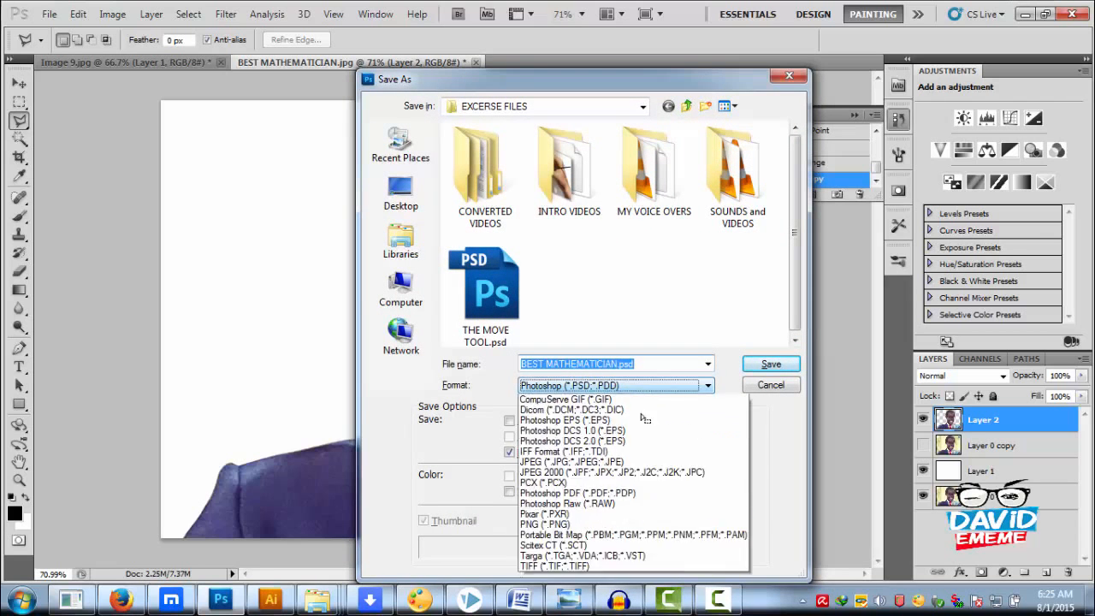
click(787, 394)
click(770, 385)
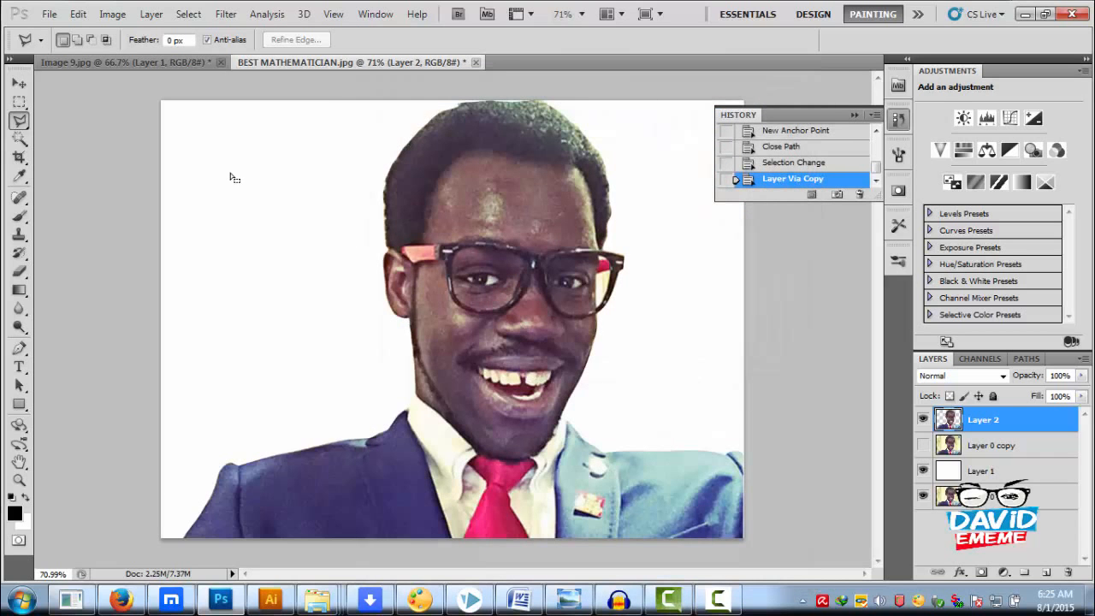
click(49, 15)
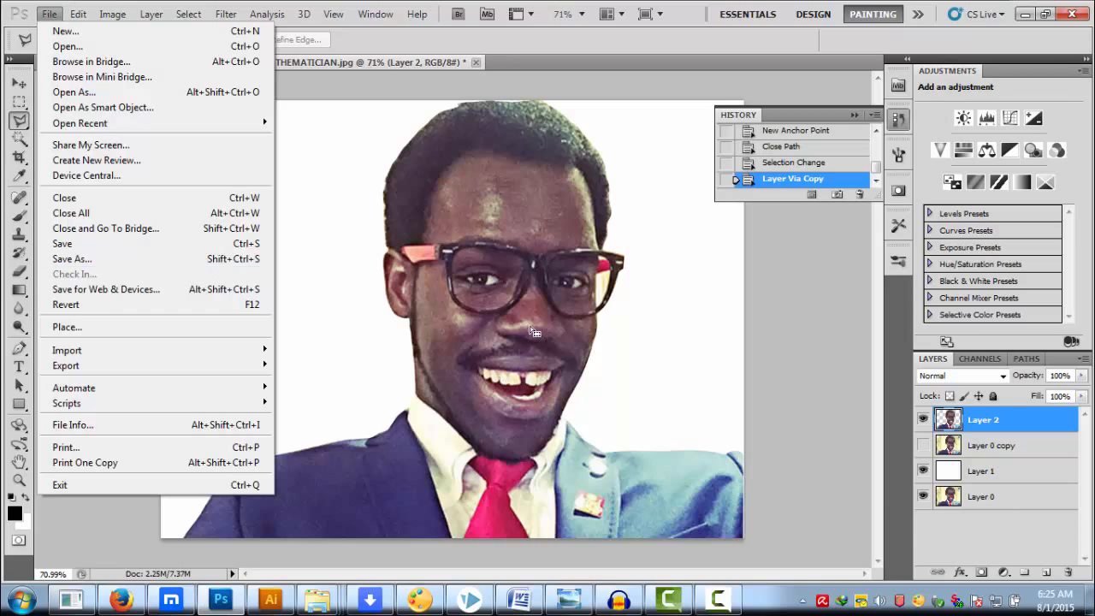
click(1046, 422)
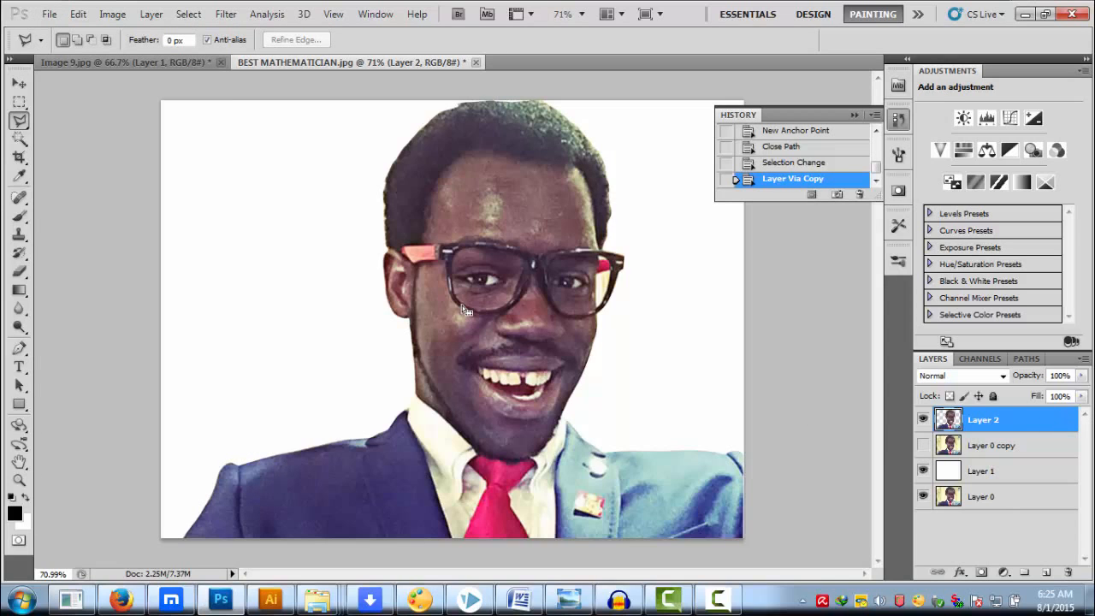